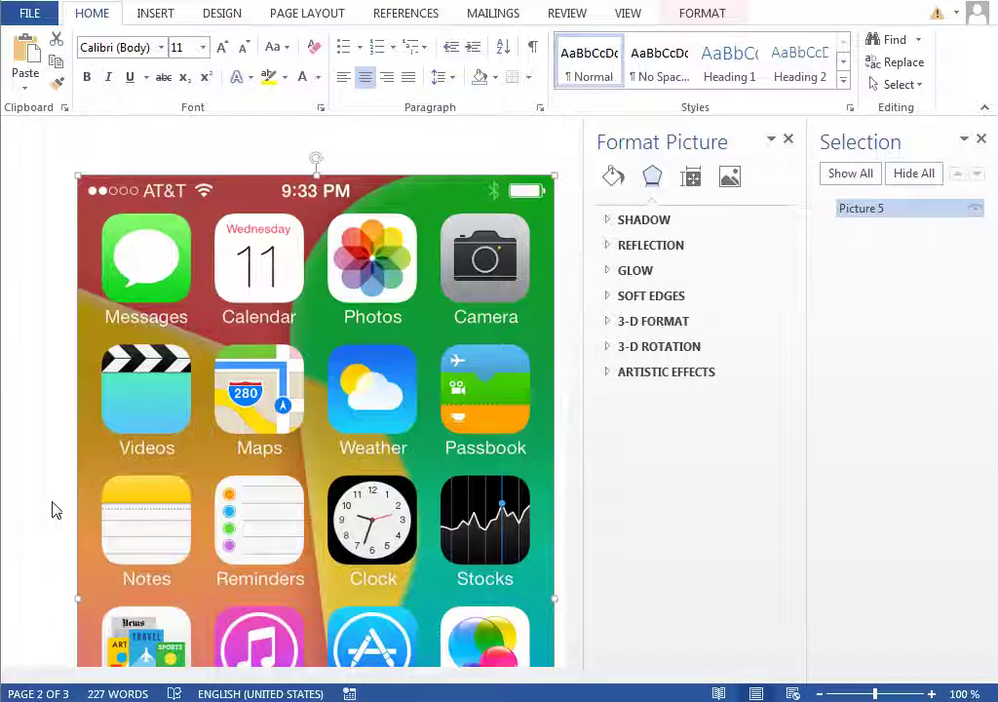
Draw a text box over the phone picture near Calendar, type 'Messages', and select the text.
left_click(154, 13)
left_click(269, 60)
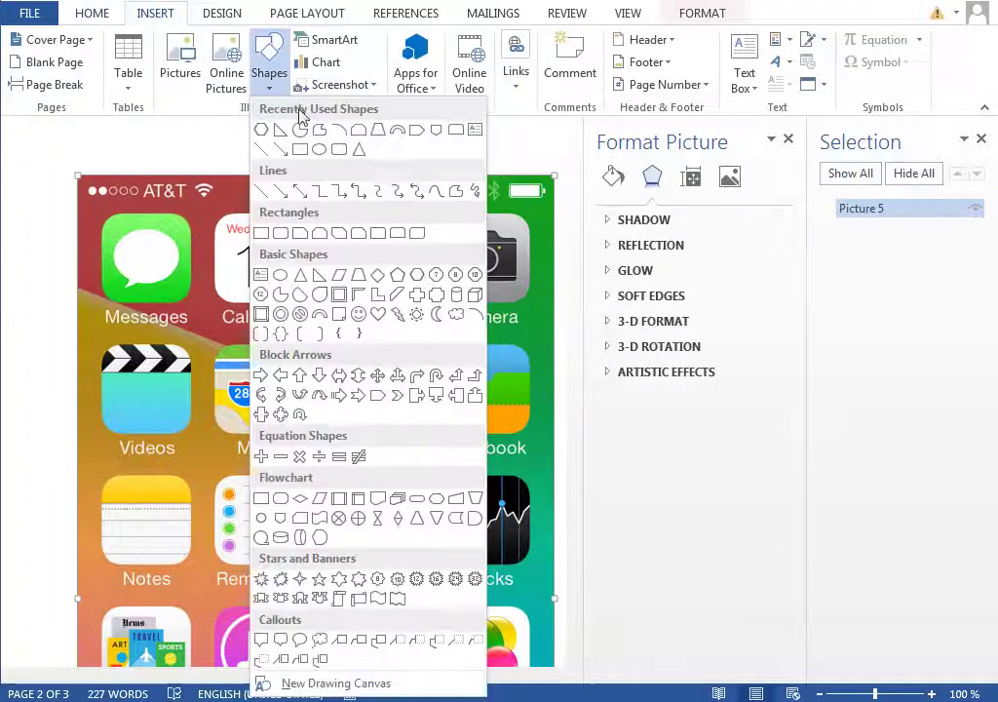
left_click(474, 129)
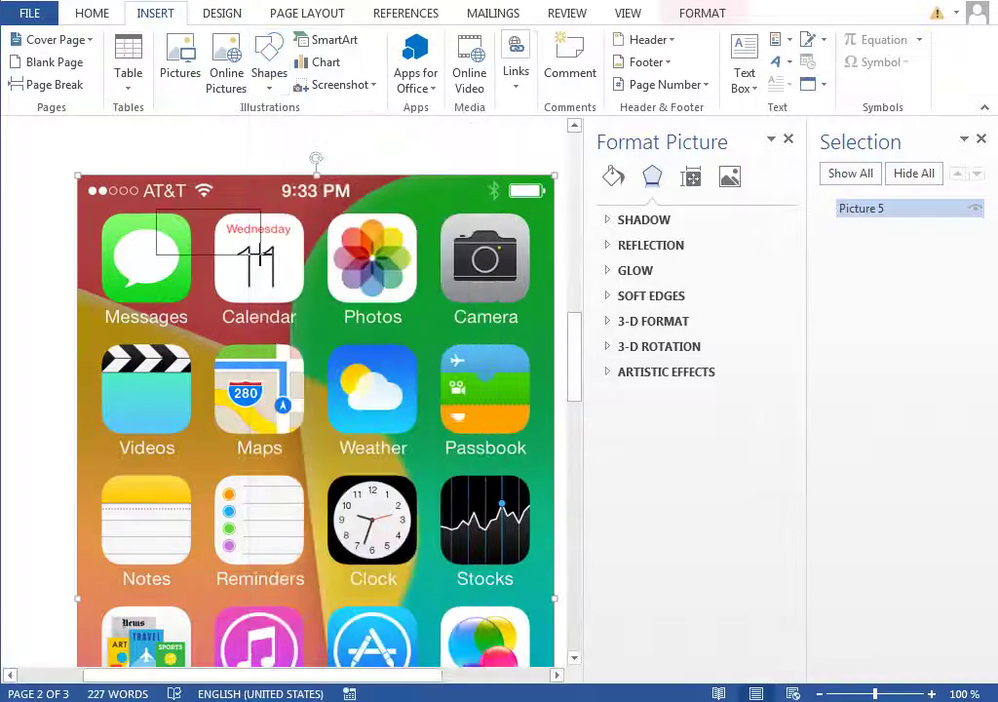
left_click_drag(156, 210, 261, 255)
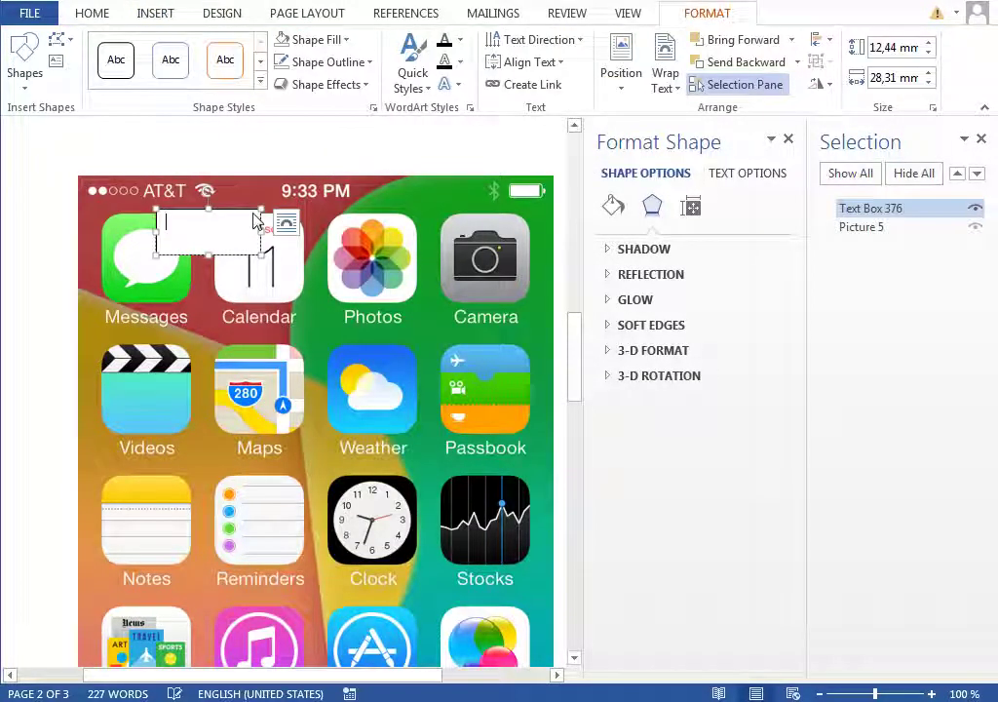
type("Message")
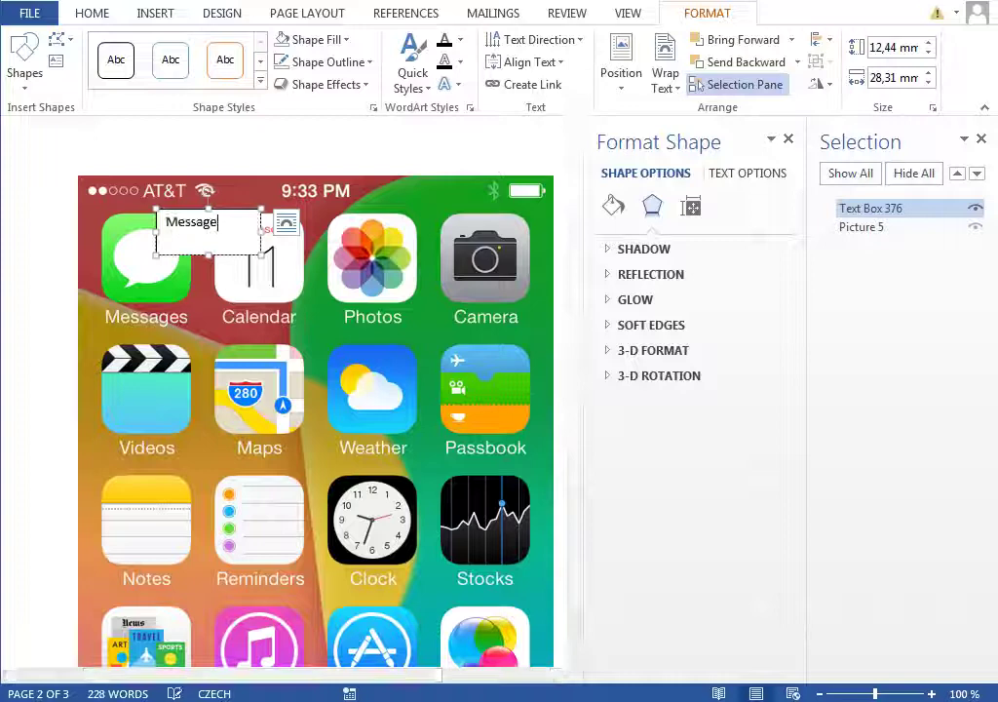
type("s")
key("ctrl+a")
Set the Messages text to Segoe UI Light and centre it.
left_click(91, 12)
left_click(144, 50)
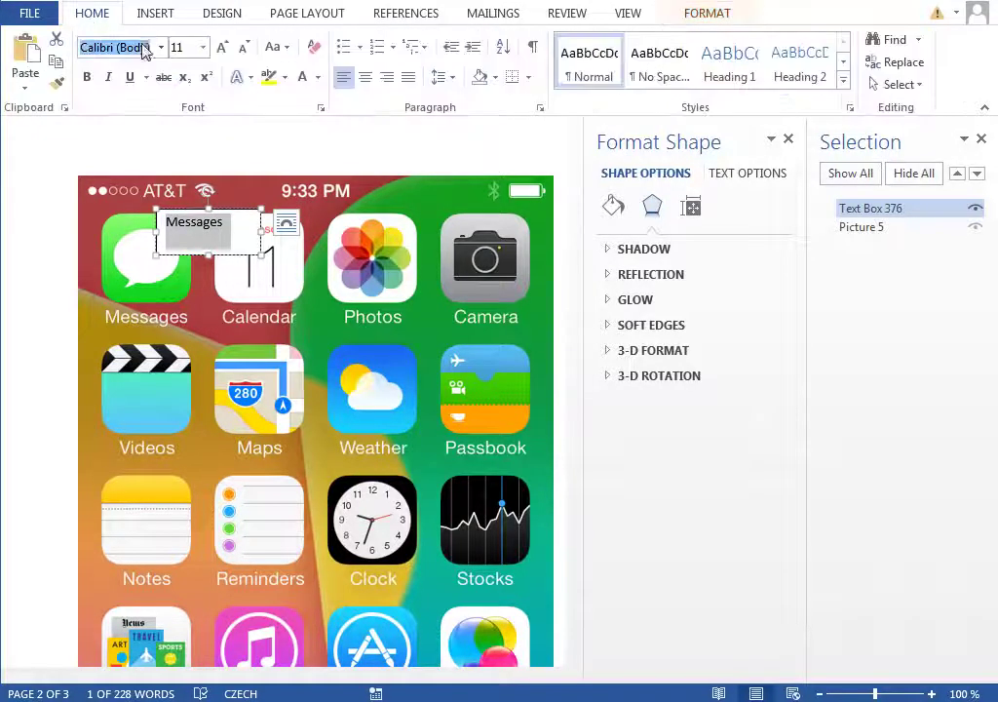
type("Segoe UI Light")
key("Return")
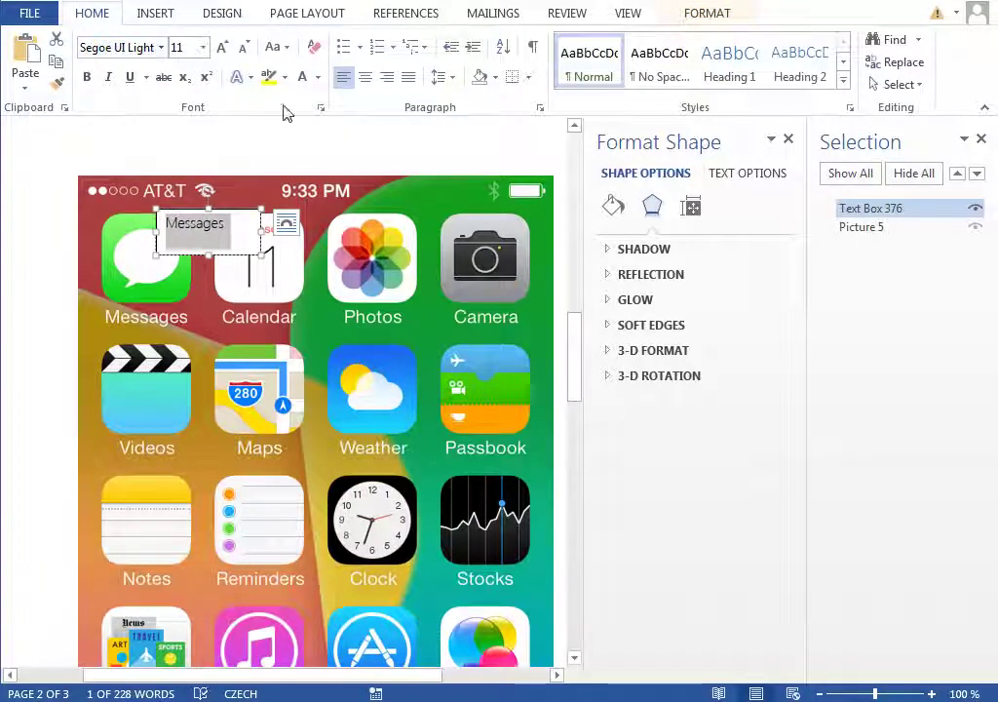
left_click(366, 78)
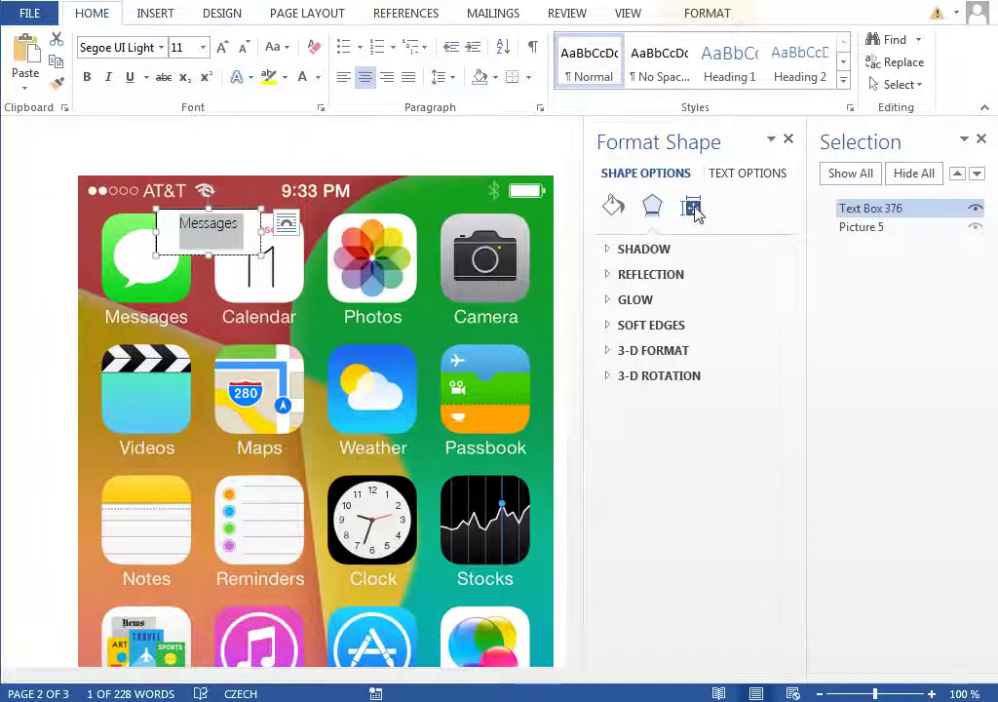
Set the text box's inner margins to 0 mm.
left_click(691, 206)
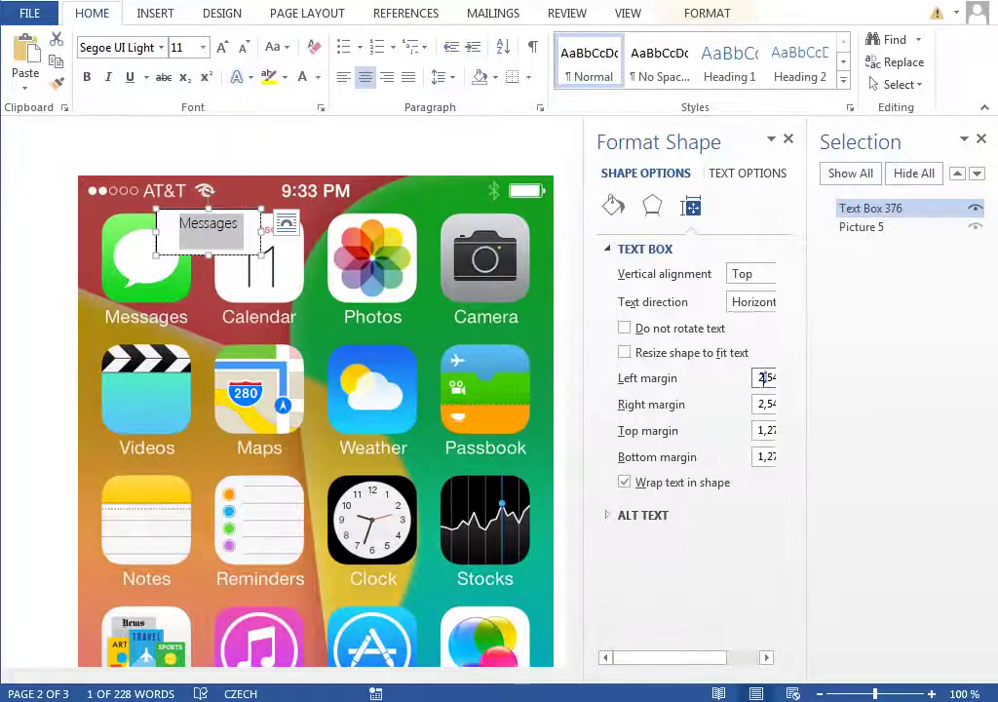
type("0")
key("Return")
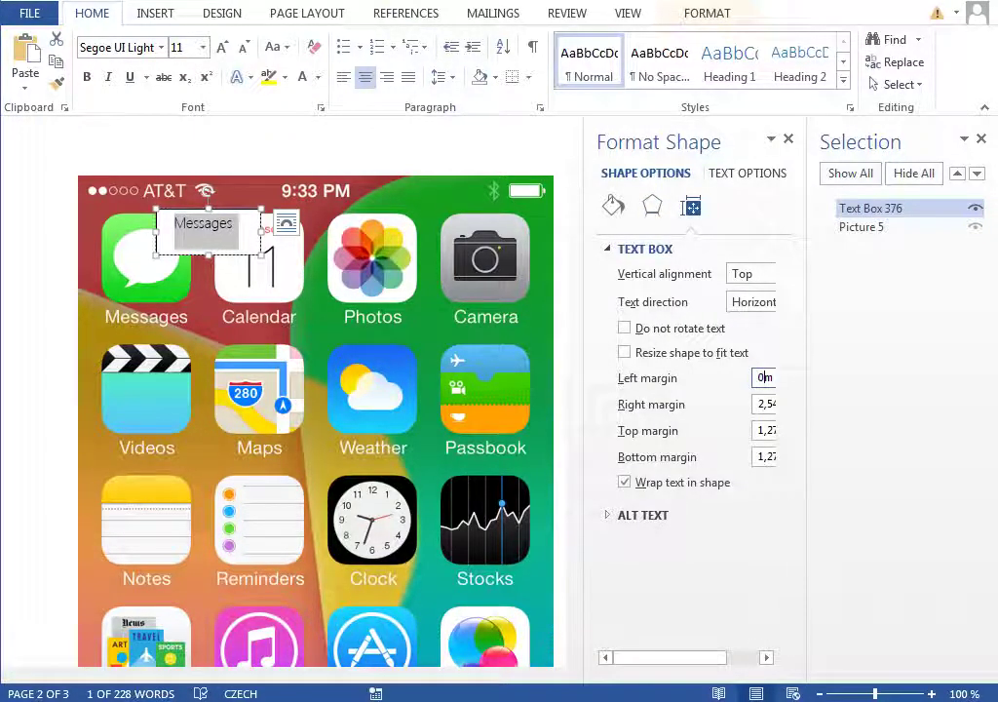
key("Tab")
type("0")
key("Tab")
Finish the zero margins, give the box no fill, then widen it and move it below the Messages icon.
type("0")
key("Tab")
type("0")
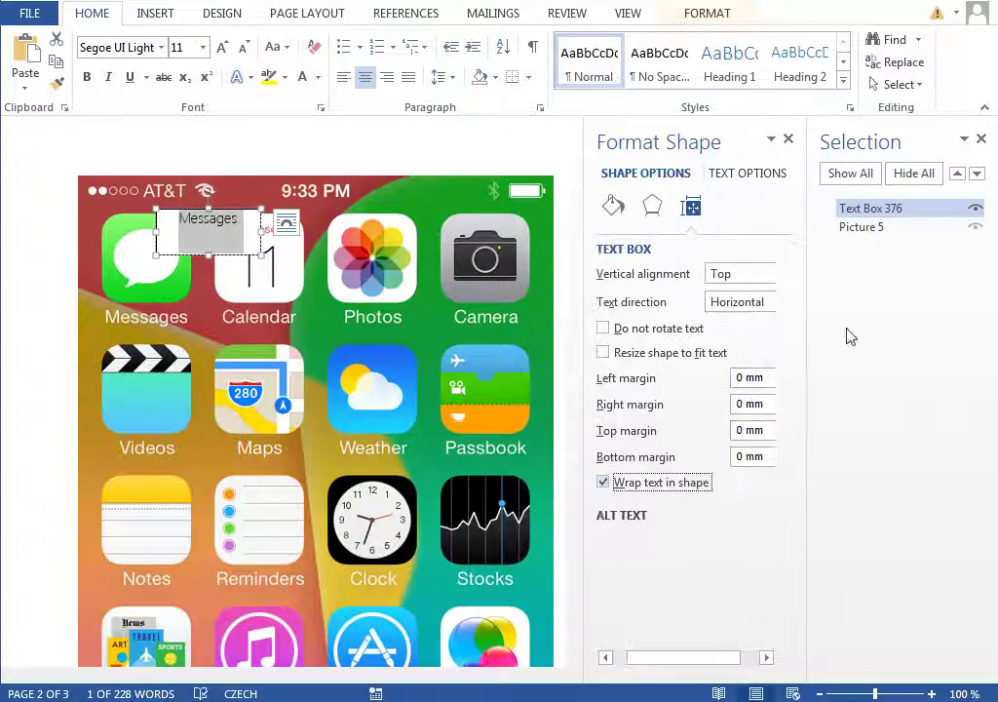
left_click(696, 15)
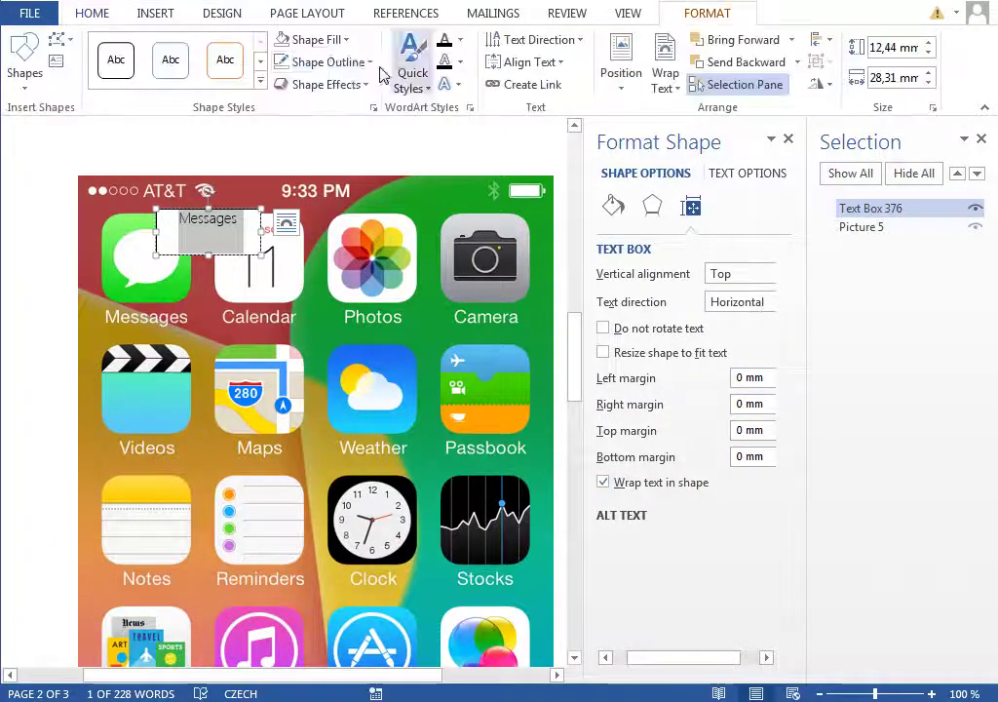
left_click(310, 44)
left_click(285, 250)
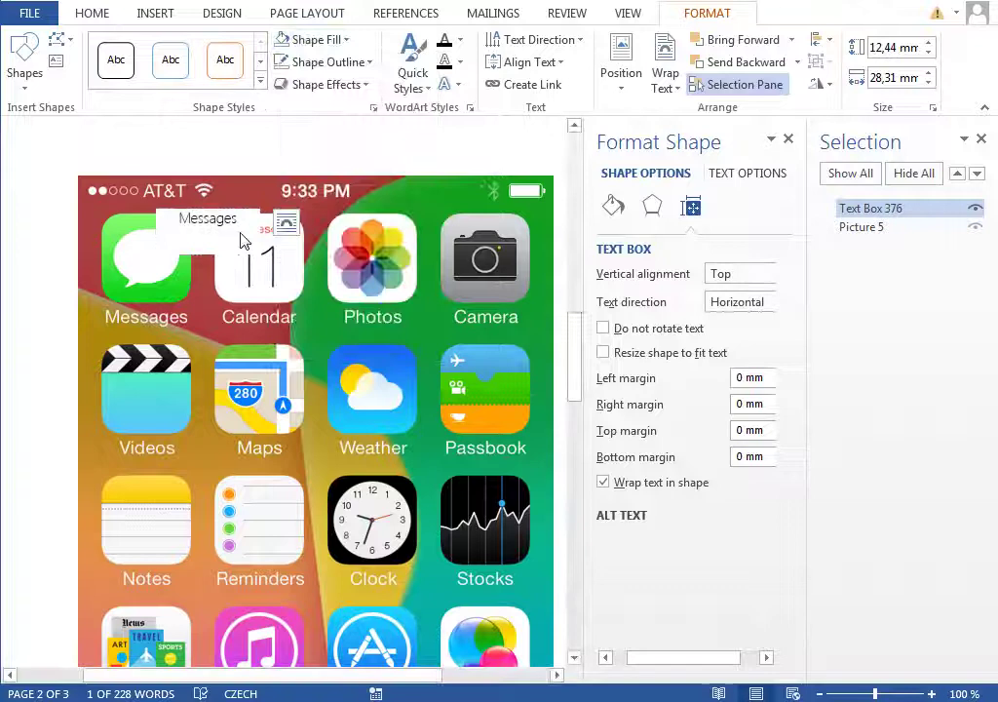
left_click_drag(256, 255, 274, 256)
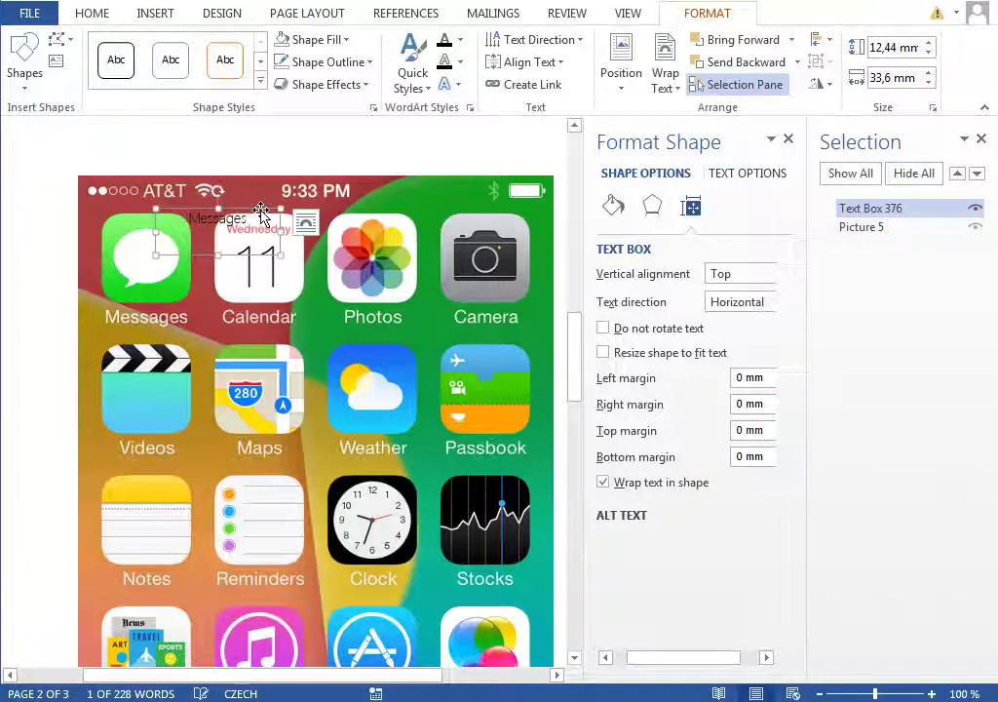
left_click_drag(263, 211, 196, 304)
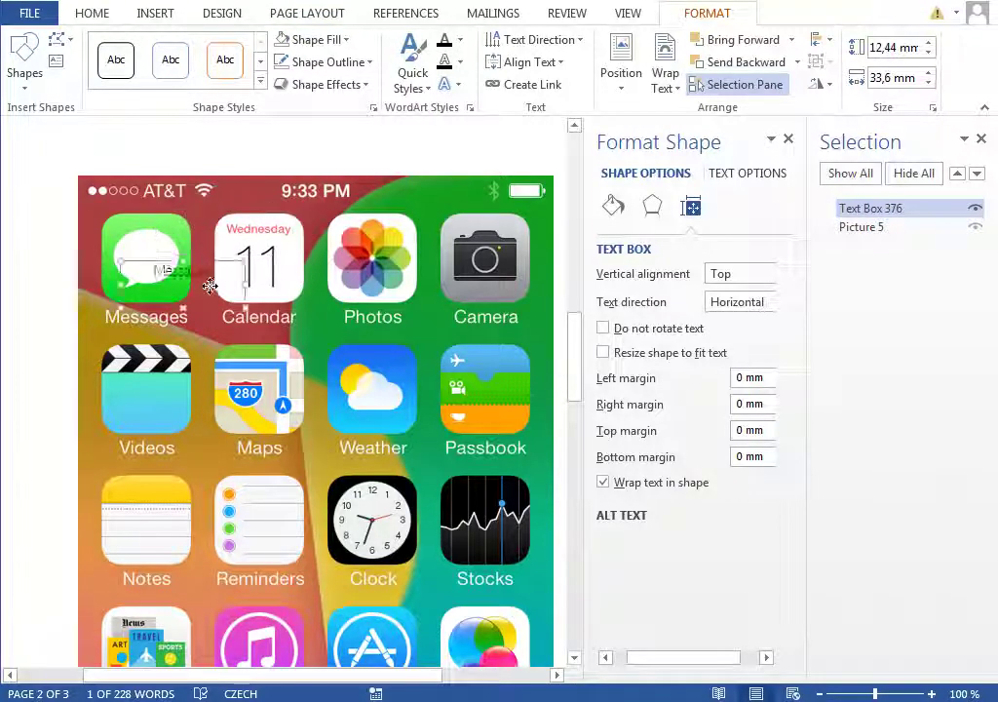
Make the label text white, grow it to 16 pt, and nudge it onto the caption.
left_click(93, 14)
left_click(302, 78)
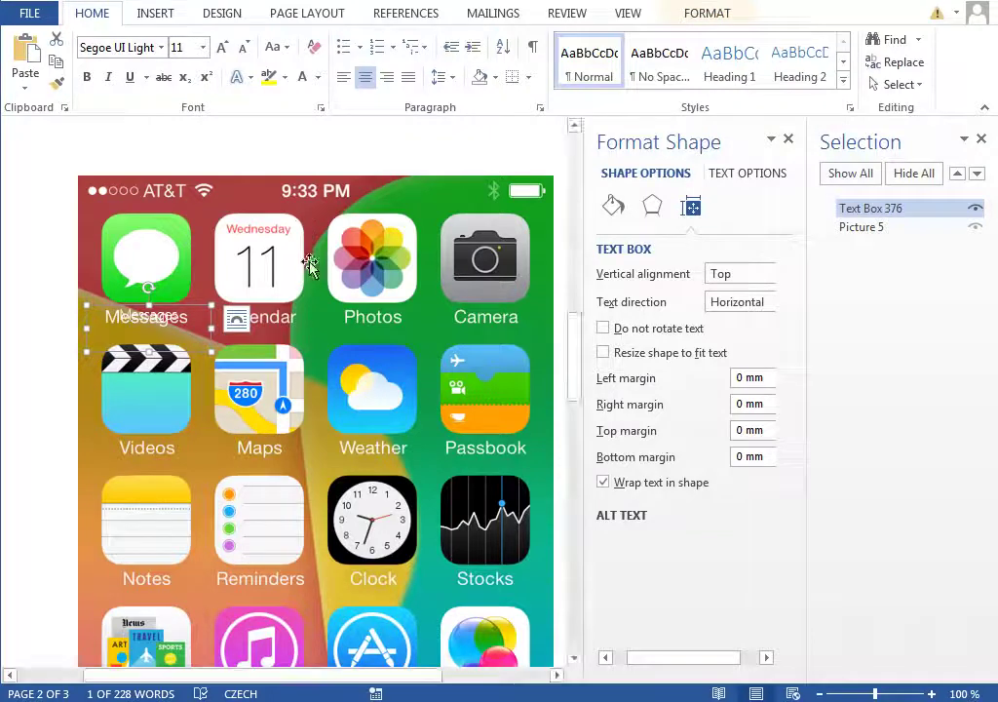
left_click(223, 48)
left_click(223, 48)
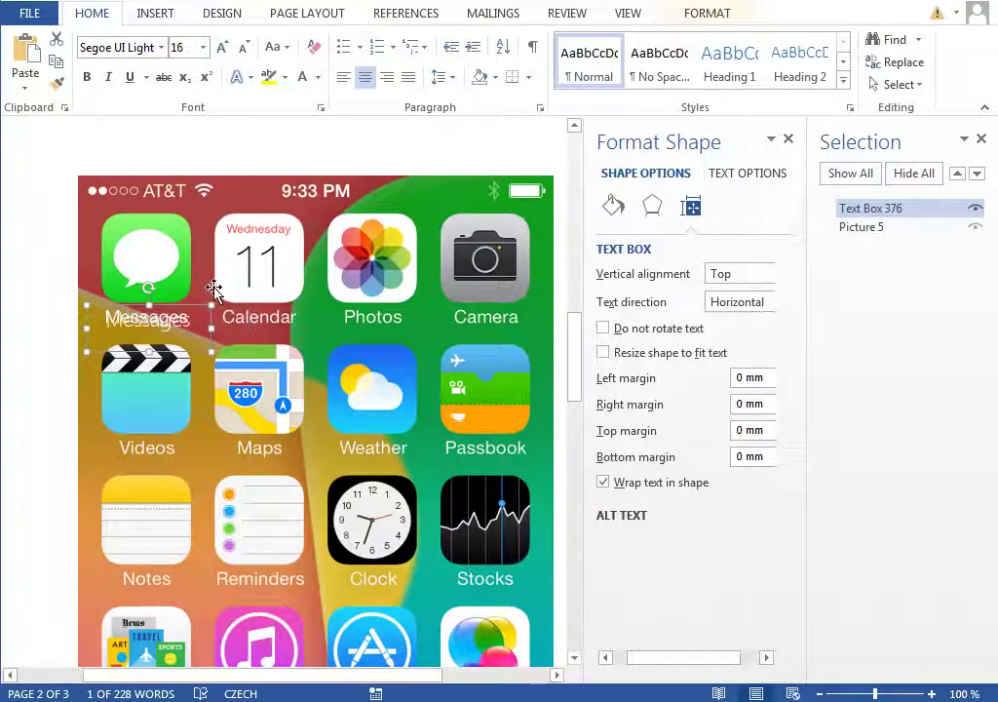
key("Up")
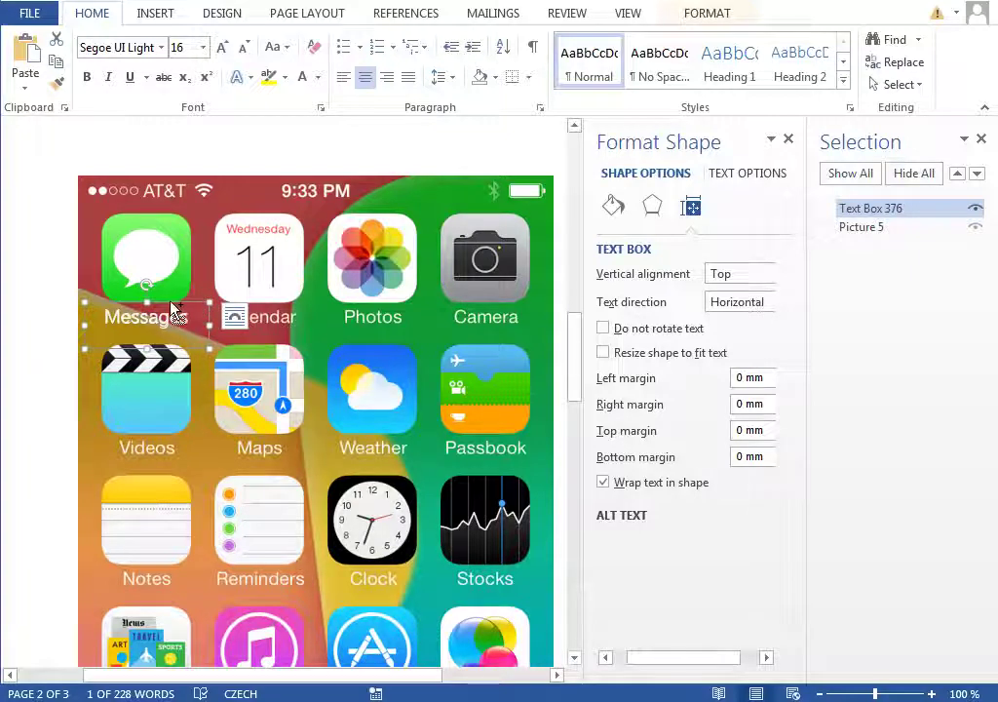
Copy the label over the Calendar caption, retype it as Calendar, and align it.
left_click_drag(174, 310, 279, 310)
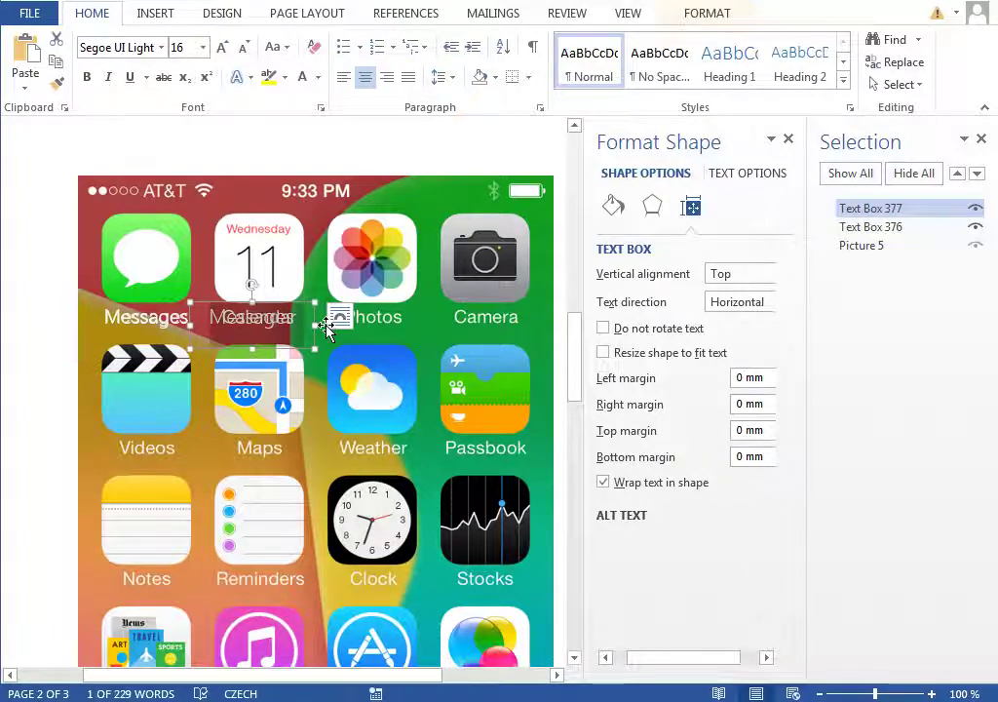
type("Calendar")
key("Escape")
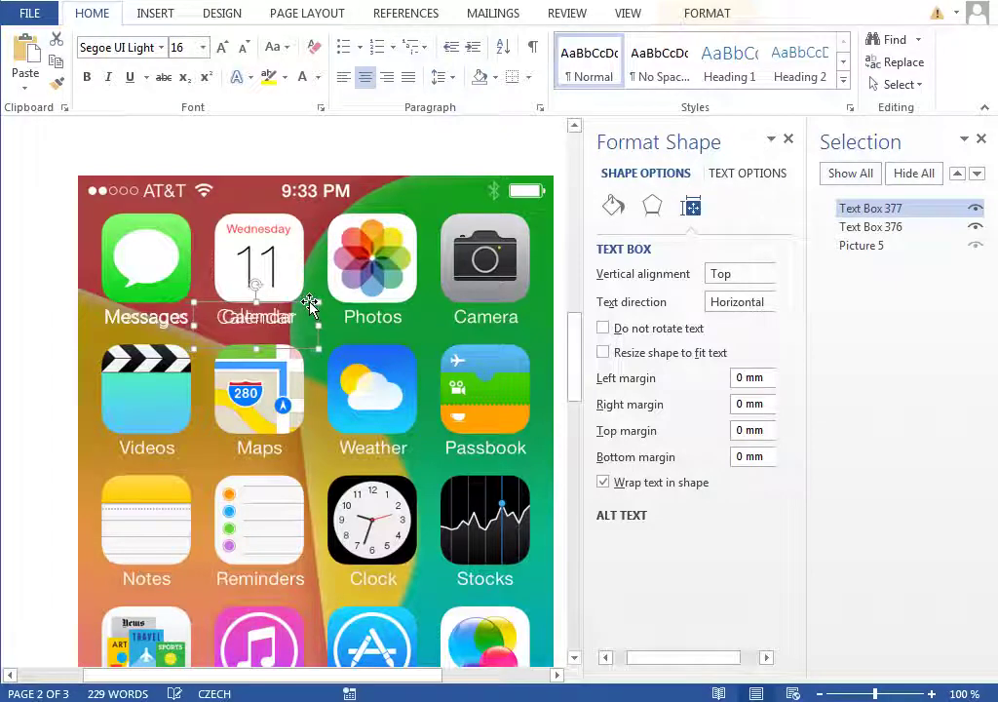
left_click_drag(300, 304, 409, 326)
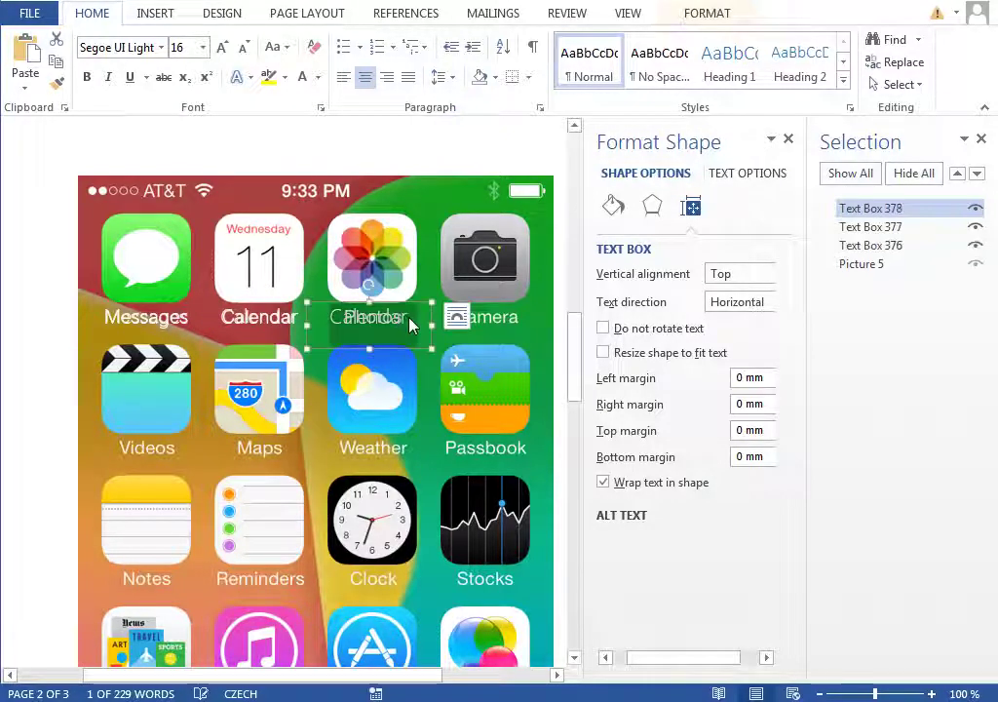
Add aligned copies reading Photos and Camera under their icons.
double_click(409, 327)
type("Photos")
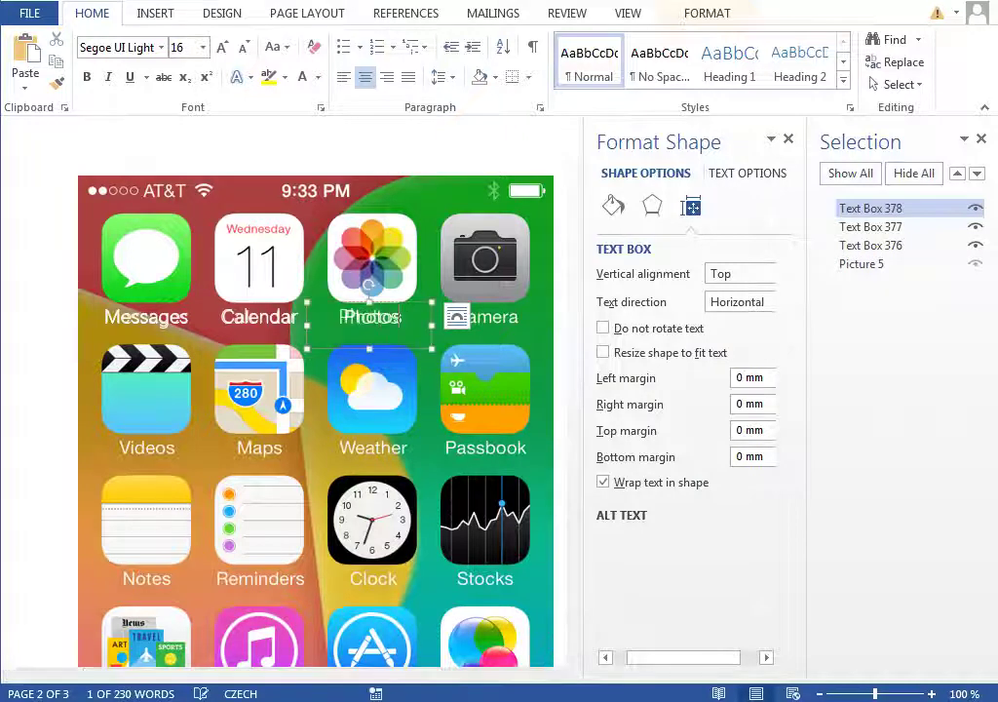
key("Escape")
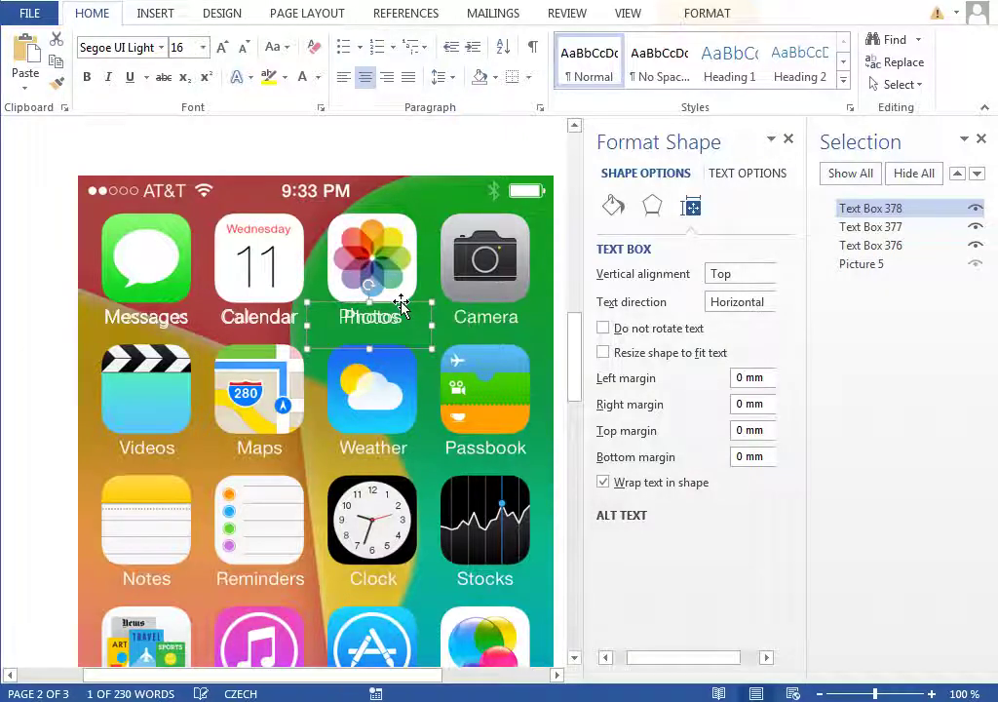
left_click_drag(400, 305, 494, 327)
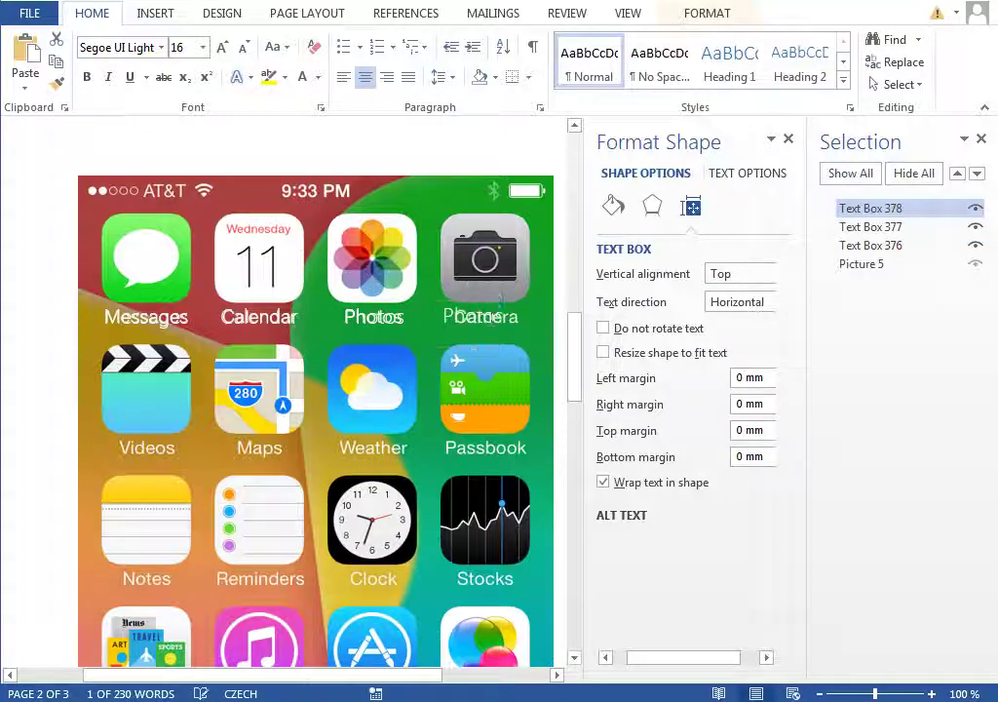
type("Camera")
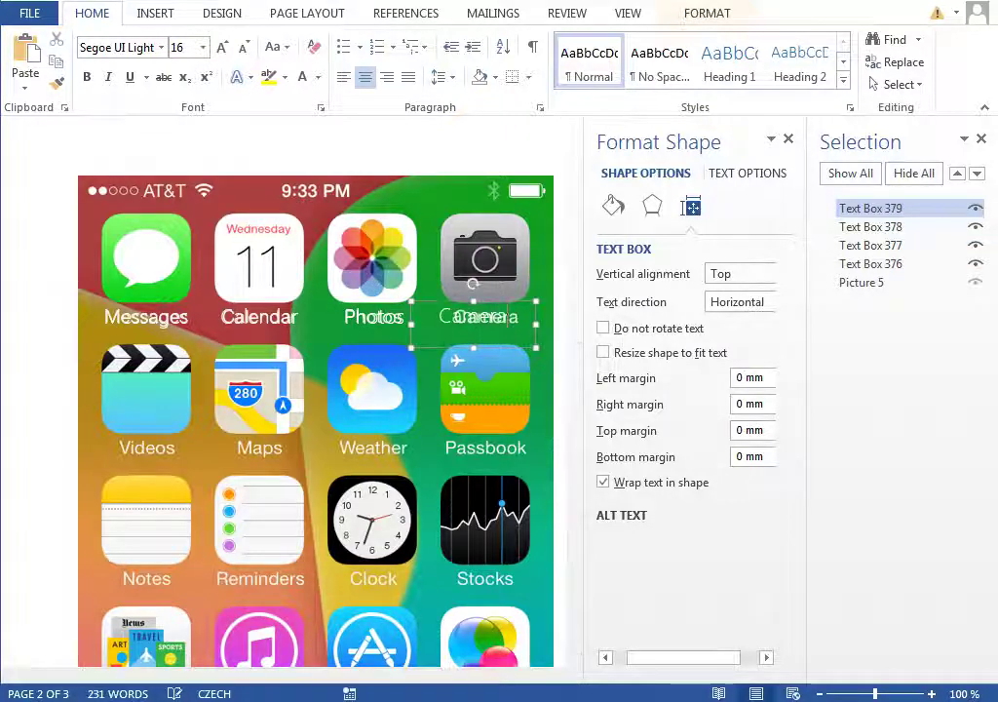
left_click_drag(495, 305, 503, 307)
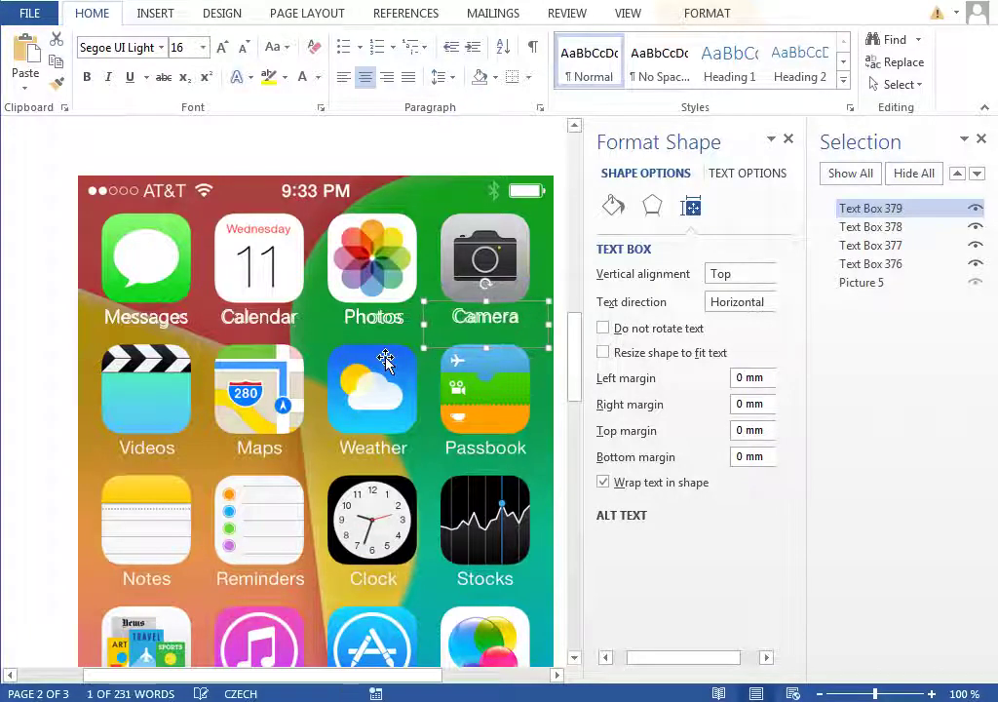
Select all four top-row labels and copy them under the second and Notes icon rows.
key("Right")
left_click(373, 321, "shift")
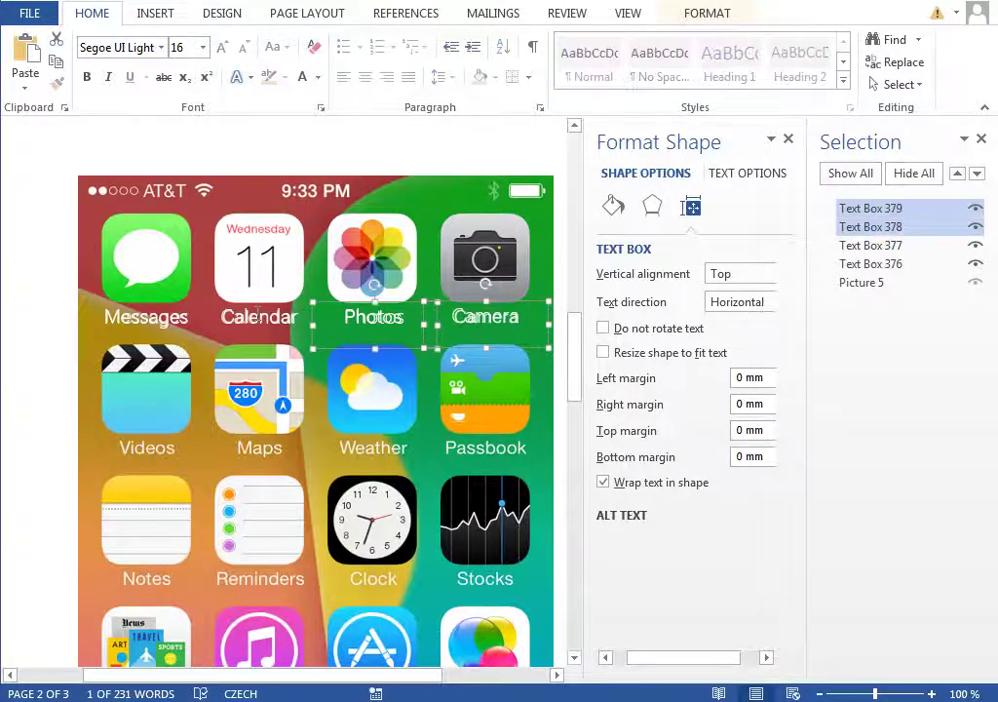
left_click(259, 321, "shift")
left_click(146, 321, "shift")
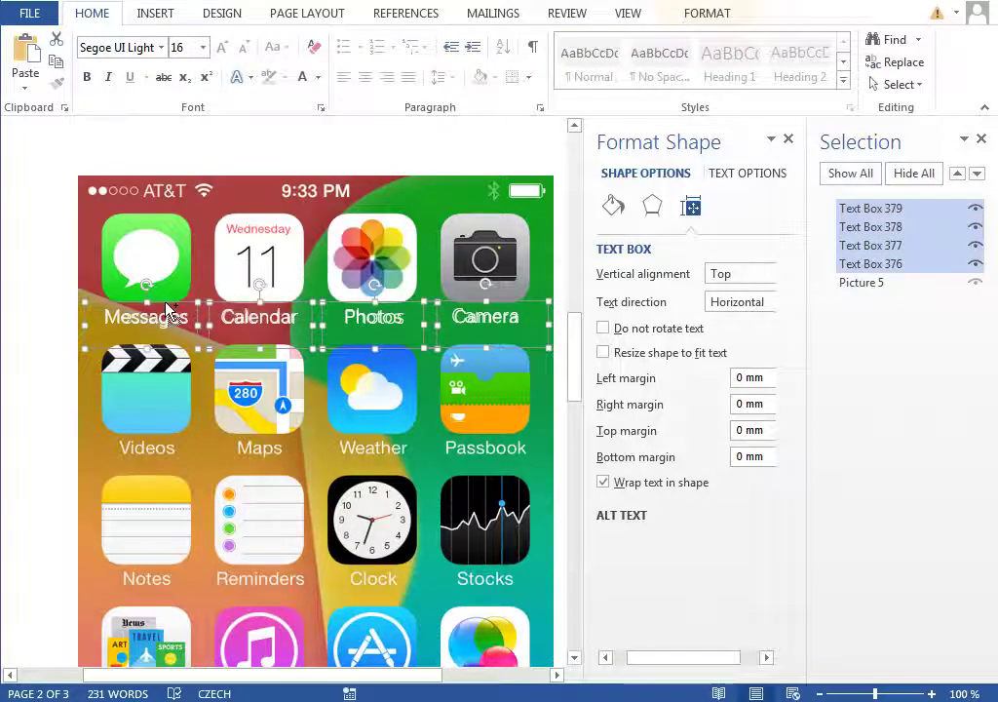
left_click_drag(146, 310, 146, 440)
scroll(237, 403, "down", 1)
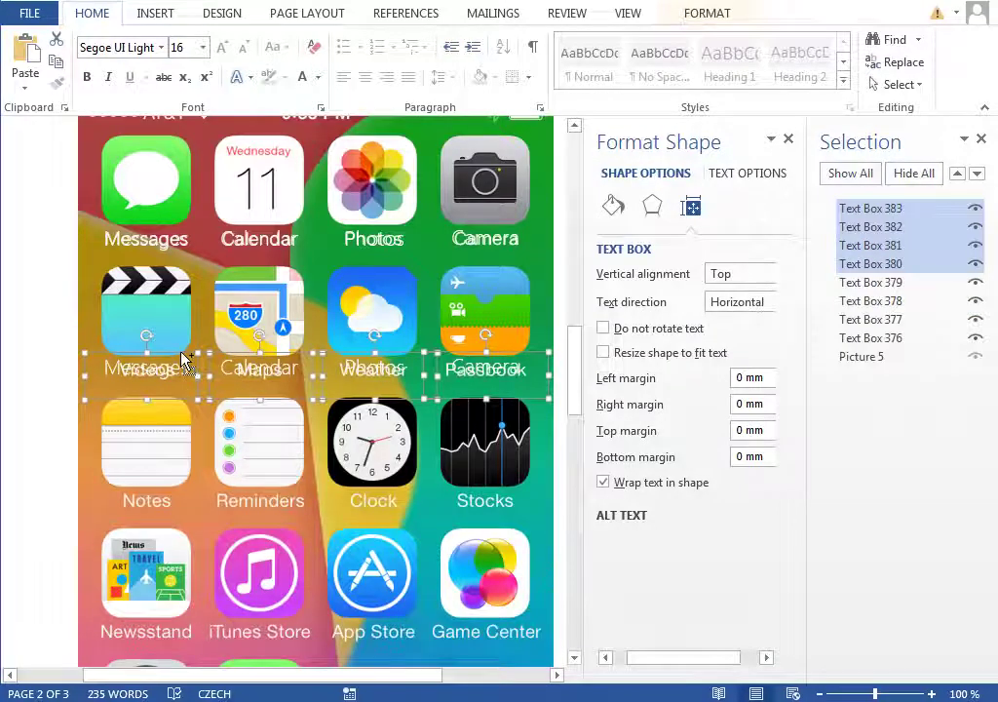
mouse_move(185, 362)
left_mouse_down()
mouse_move(180, 480)
mouse_move(182, 439)
left_mouse_up()
Copy the label row under the Newsstand, Settings and dock icon rows.
scroll(181, 438, "down", 2)
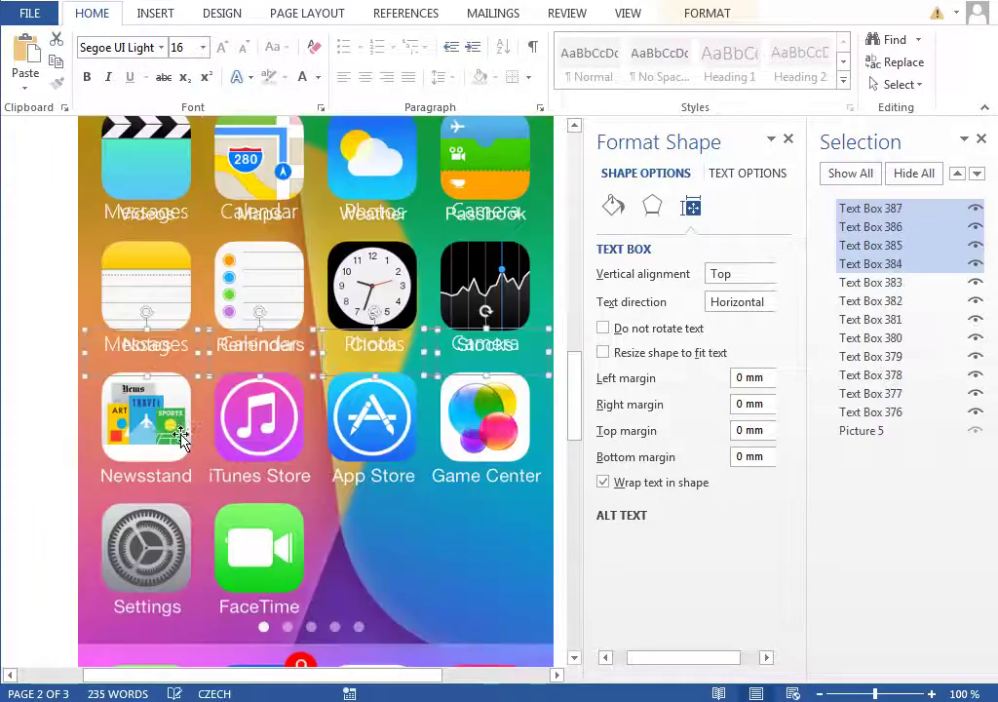
left_click_drag(180, 341, 179, 456)
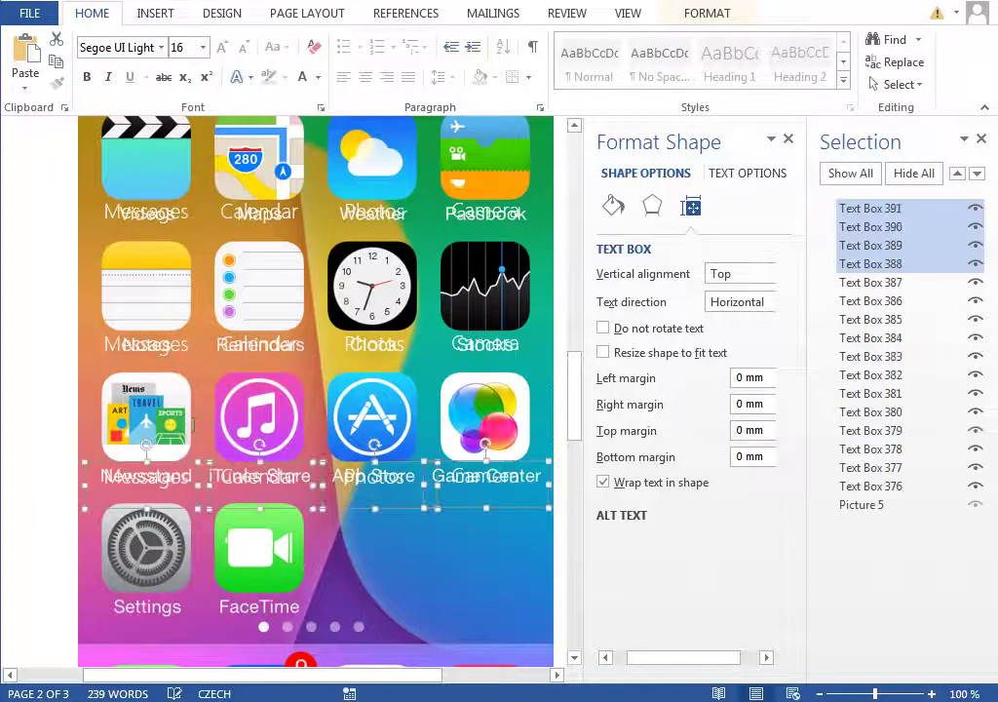
scroll(179, 457, "down", 1)
left_click_drag(179, 383, 177, 510)
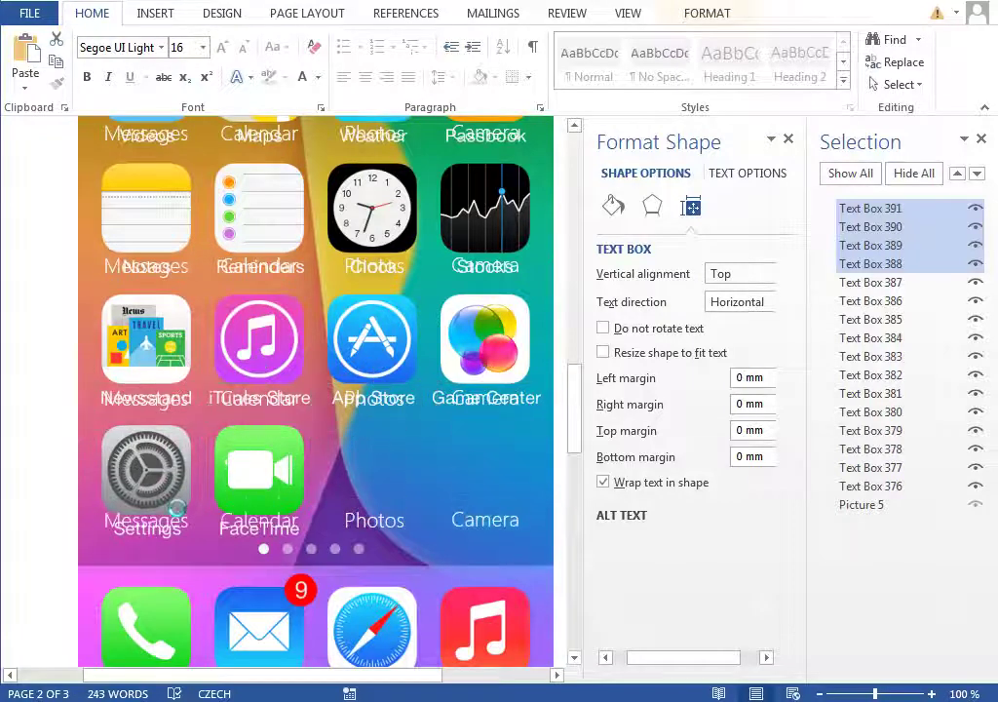
left_click_drag(355, 517, 354, 517)
scroll(354, 517, "down", 1)
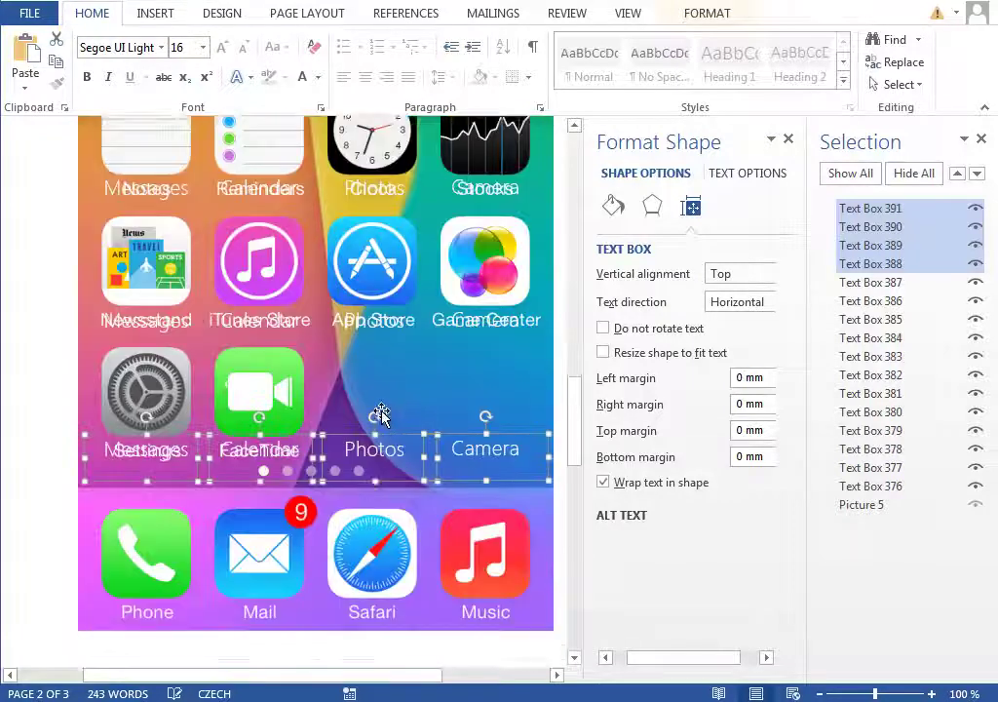
scroll(345, 391, "down", 1)
left_click_drag(297, 361, 306, 475)
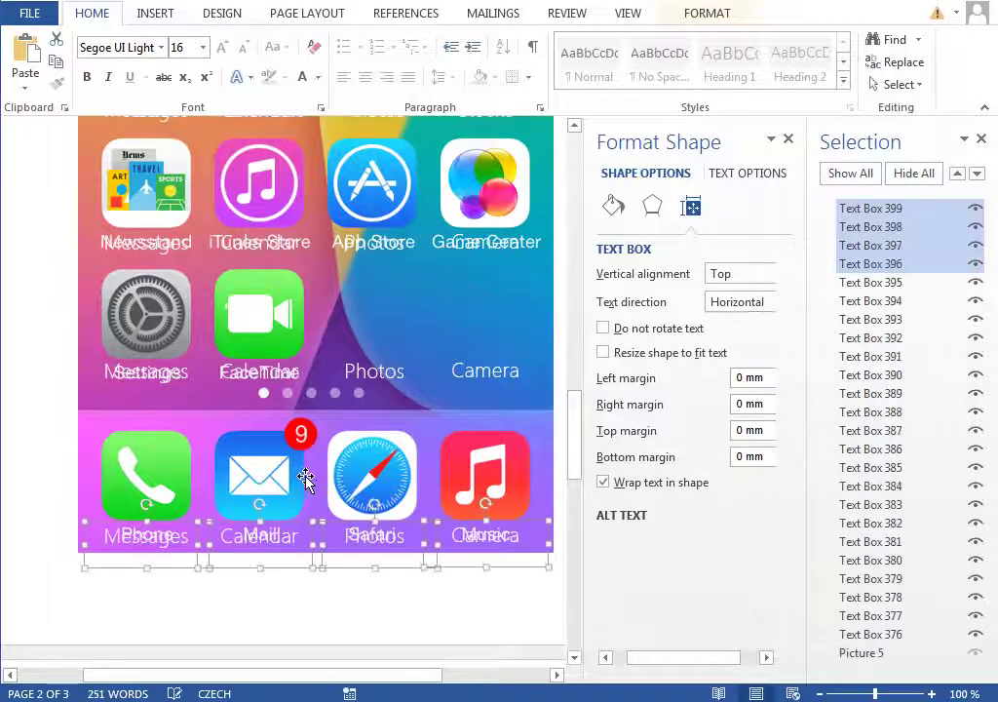
scroll(471, 430, "up", 3)
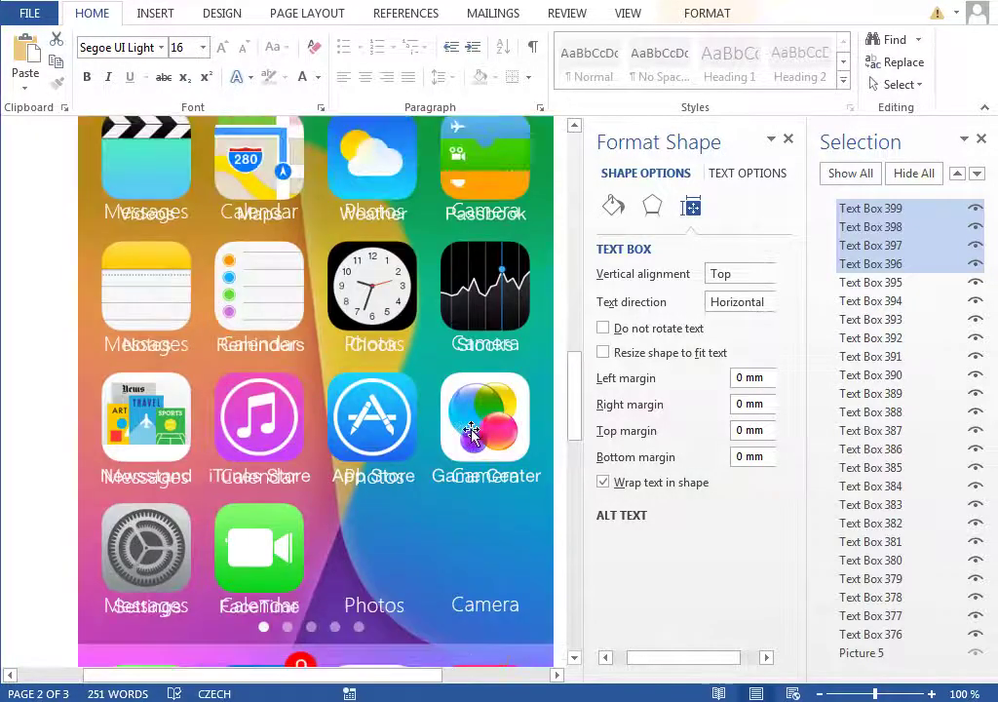
scroll(470, 431, "up", 1)
scroll(470, 431, "up", 1)
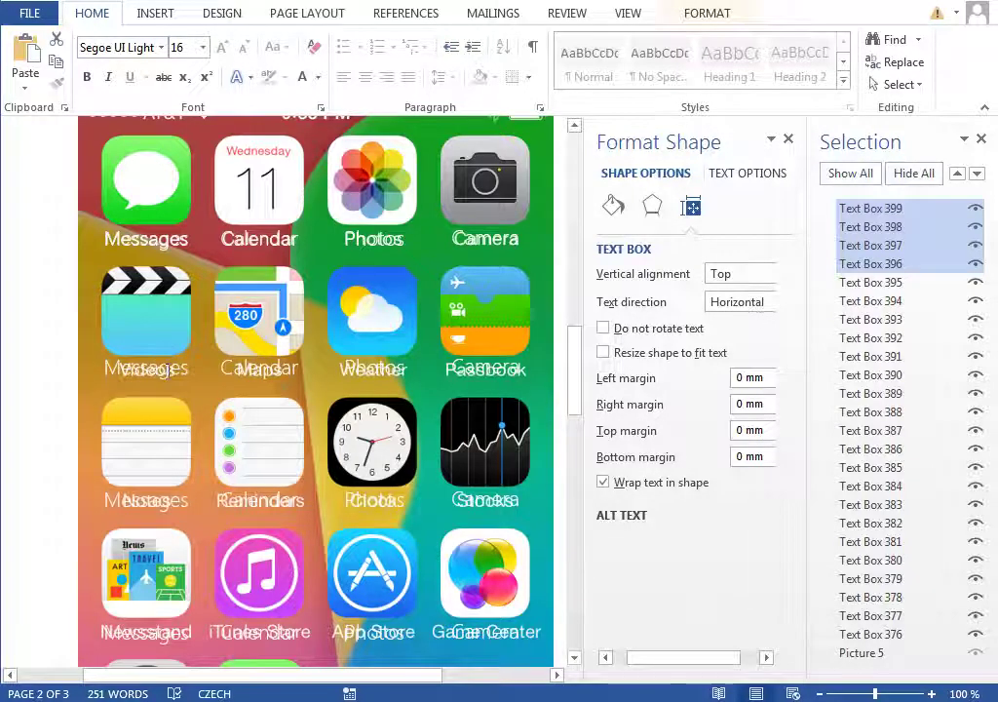
Retype the second-row labels as Videos, Maps, Weather and Passbook.
left_click(176, 371)
double_click(177, 370)
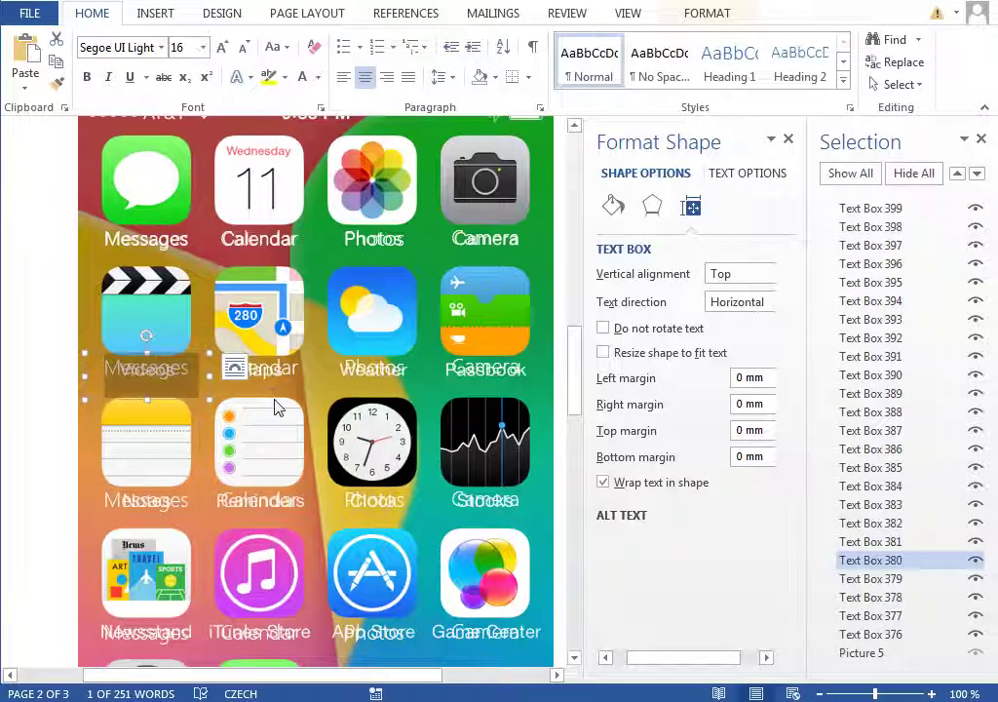
type("Videos")
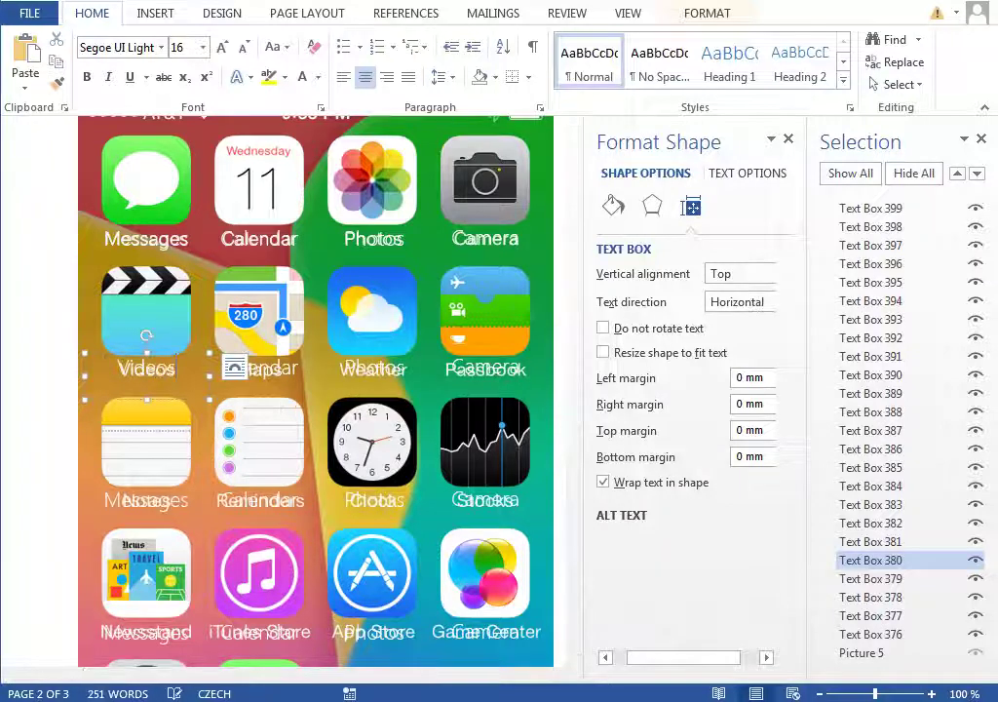
left_click(283, 376)
double_click(282, 376)
type("Maps")
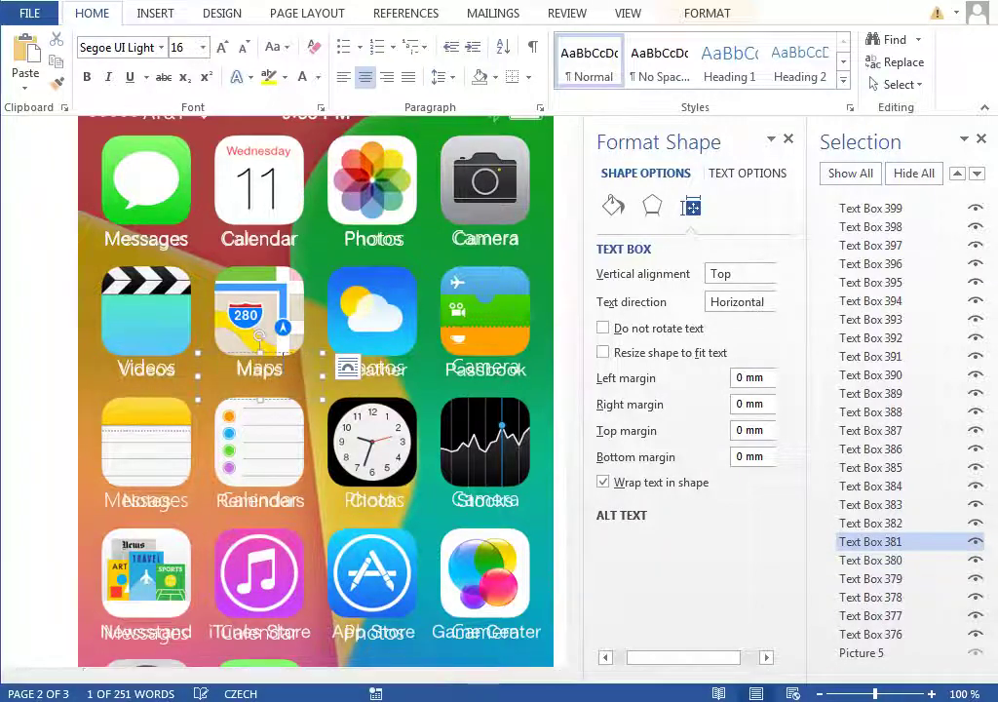
left_click(434, 388)
double_click(435, 385)
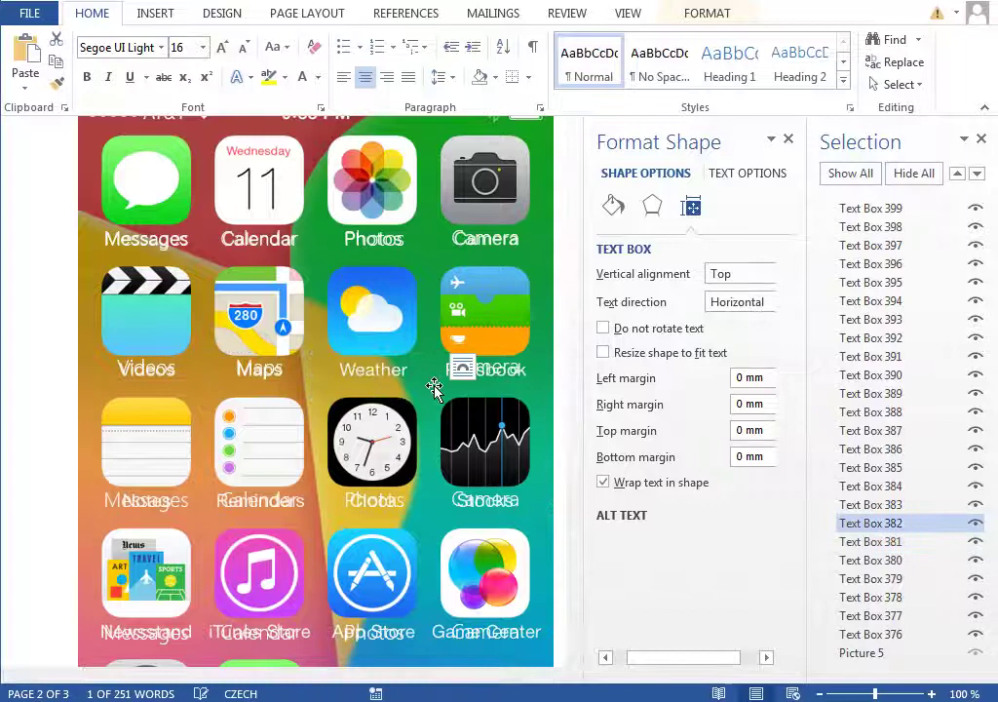
type("Weather")
left_click(507, 372)
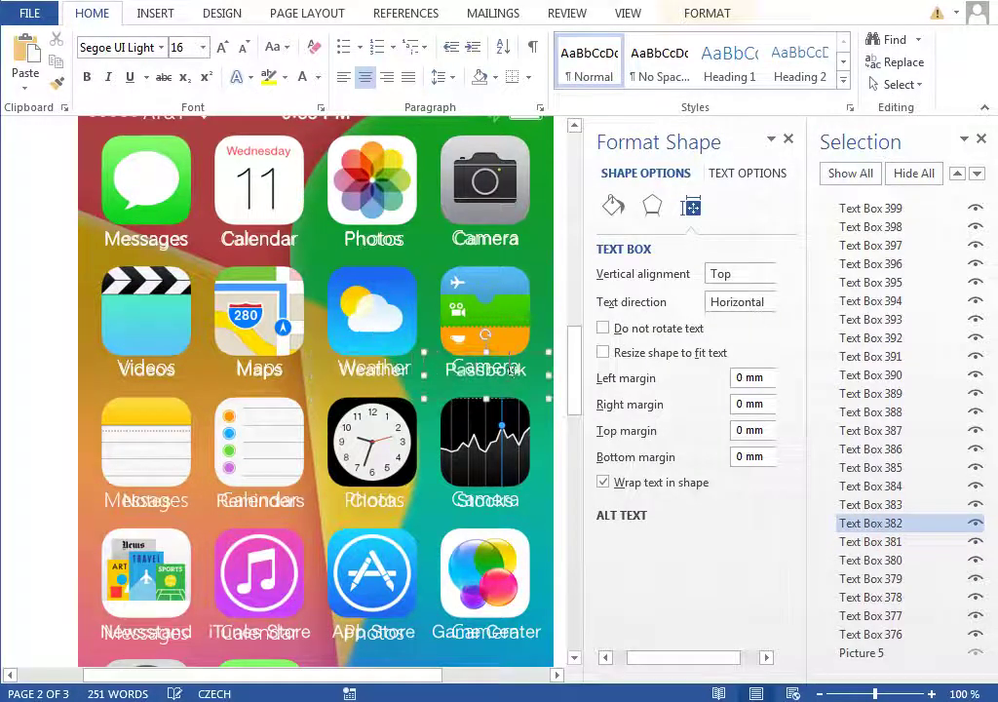
double_click(507, 373)
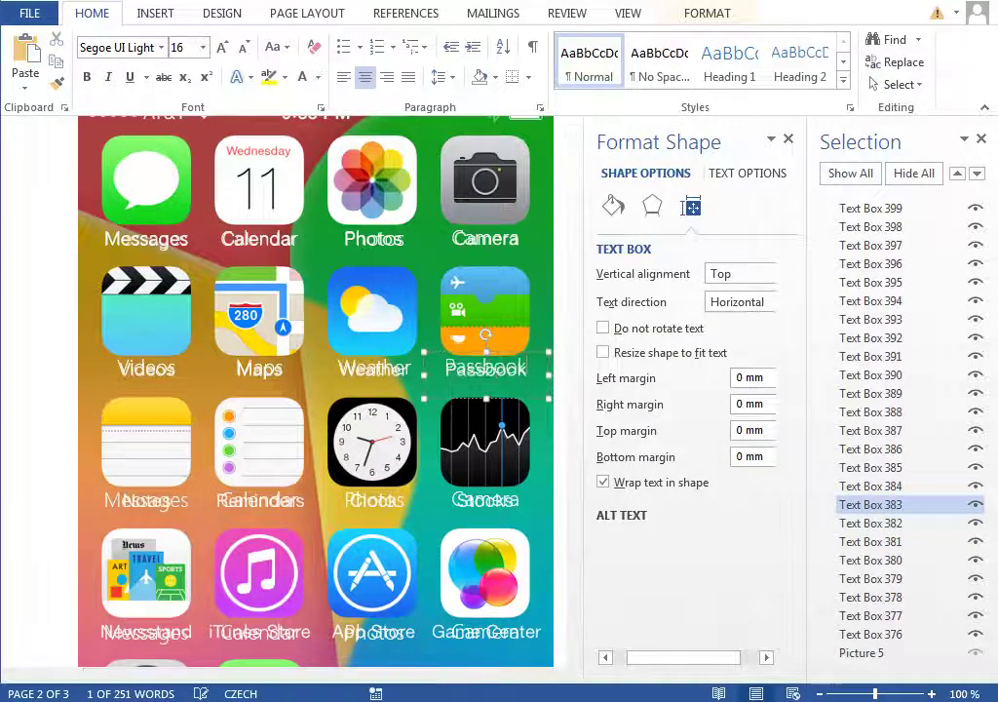
Fix the third-row labels to Notes, Reminders and Clock, and delete the leftover Camera over Stocks.
left_click(133, 500)
double_click(133, 500)
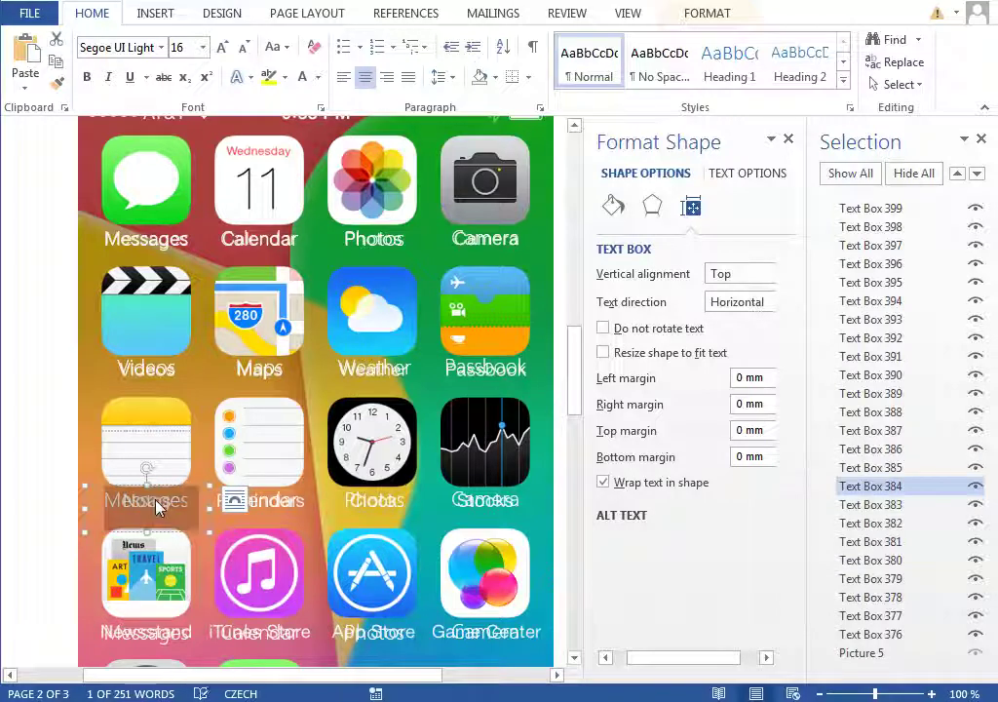
type("Notes")
left_click(261, 499)
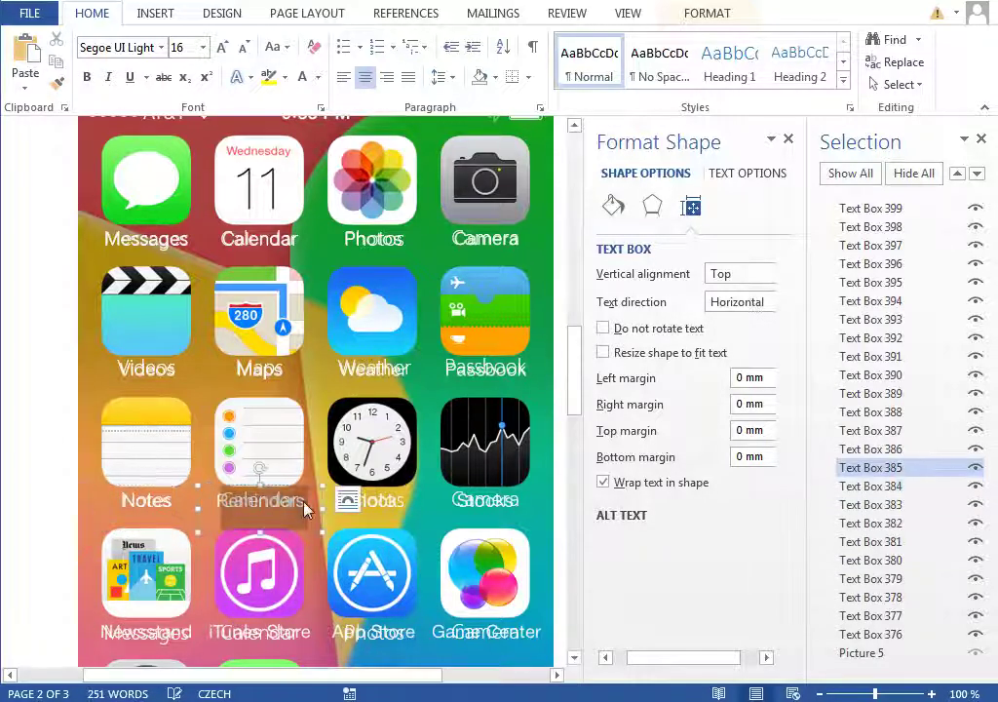
double_click(261, 499)
left_click(267, 498)
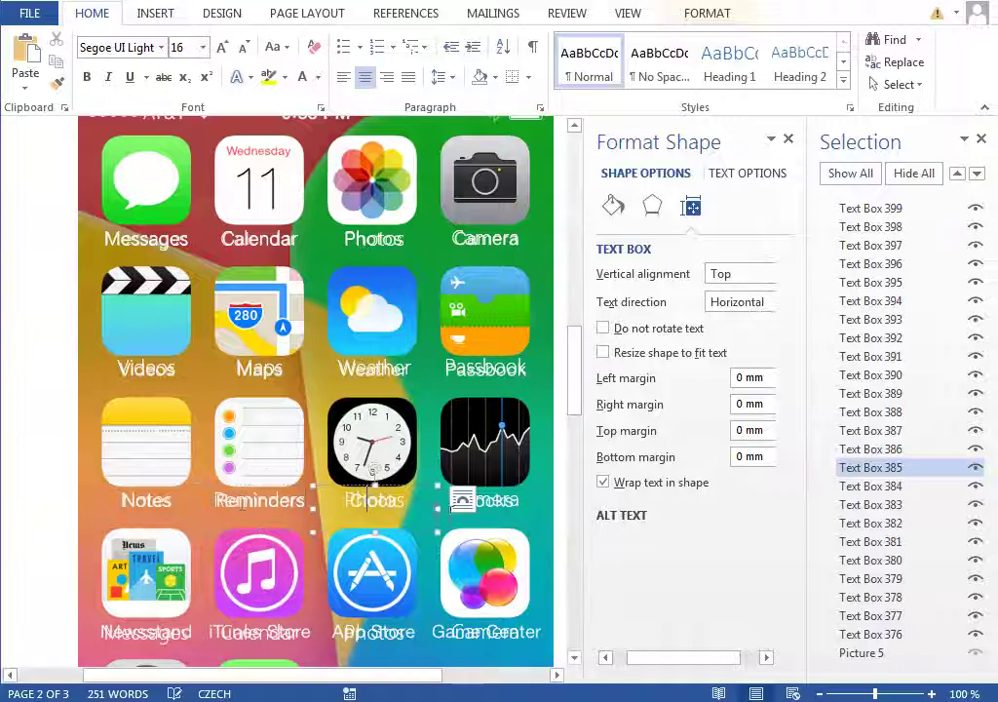
double_click(374, 499)
type("Clock")
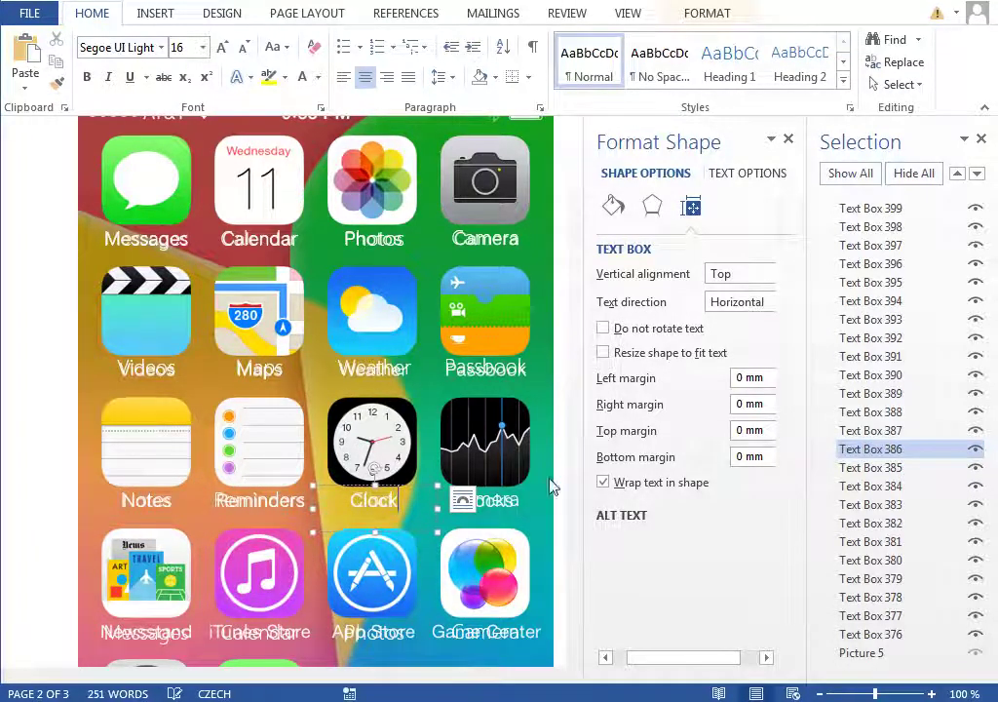
left_click(514, 507)
double_click(497, 500)
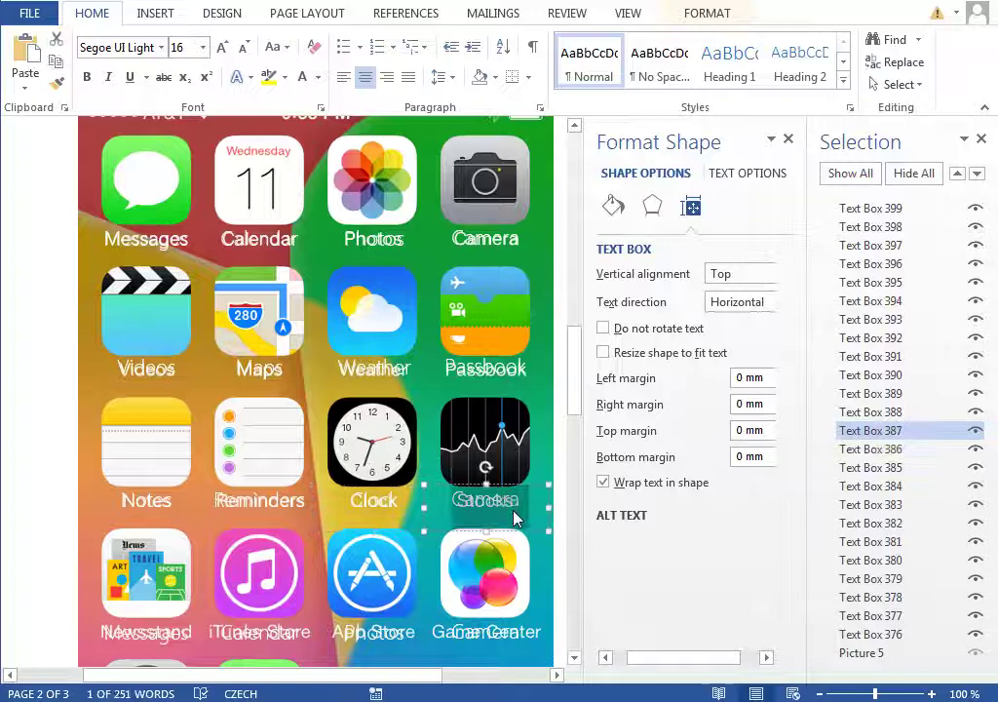
key("Delete")
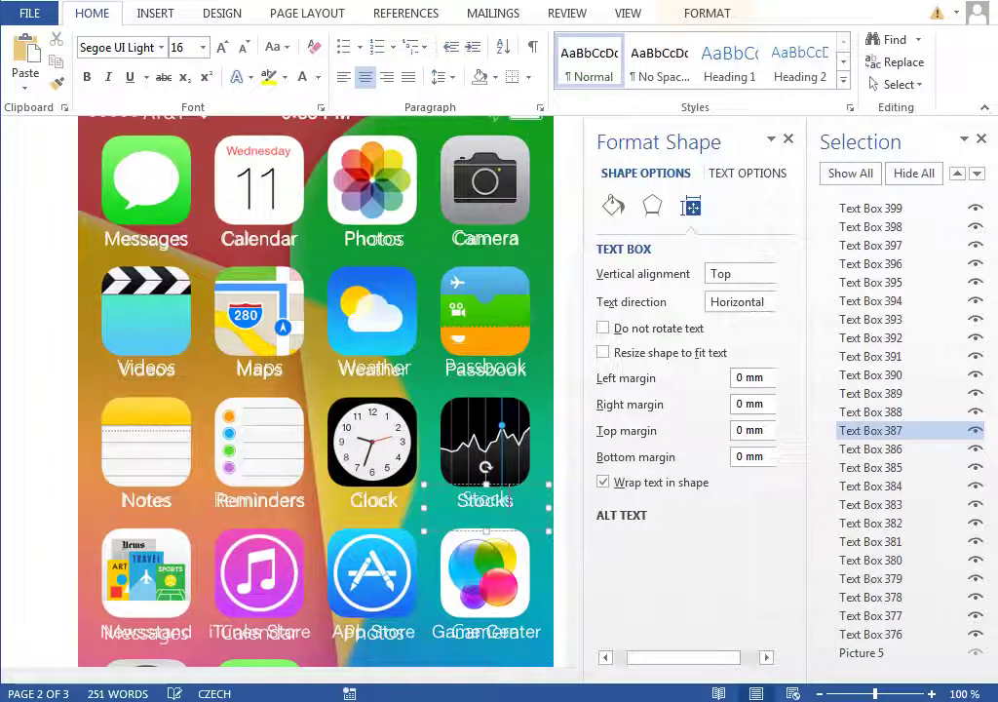
Rename the fourth-row labels to Newsstand, iTunes Store, App Store and Game Center.
scroll(316, 390, "down", 2)
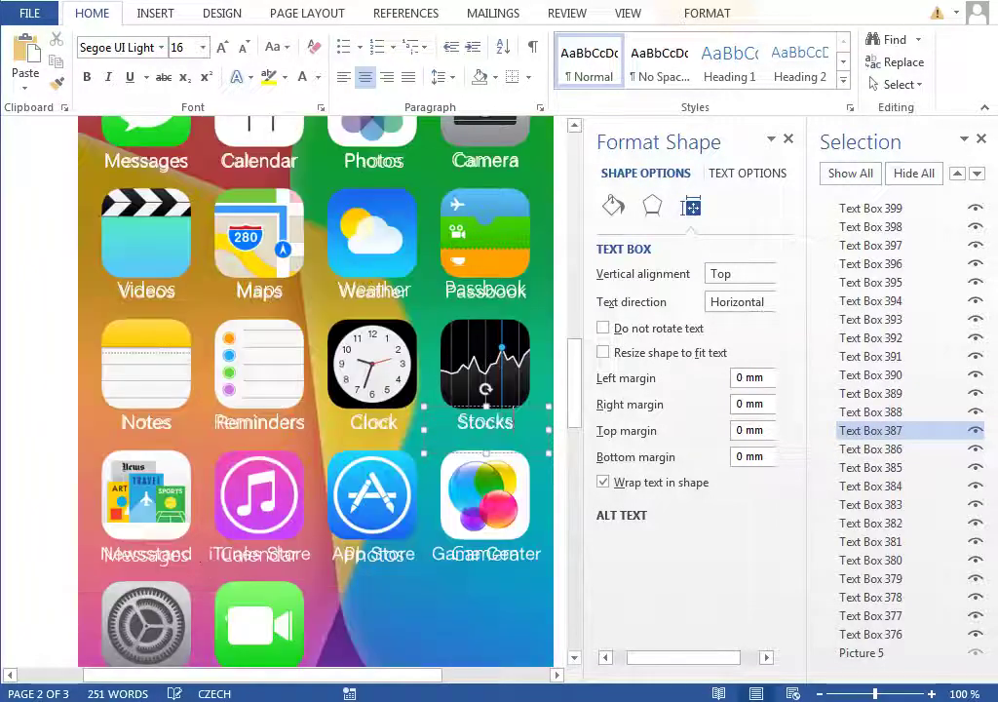
left_click(185, 553)
double_click(185, 554)
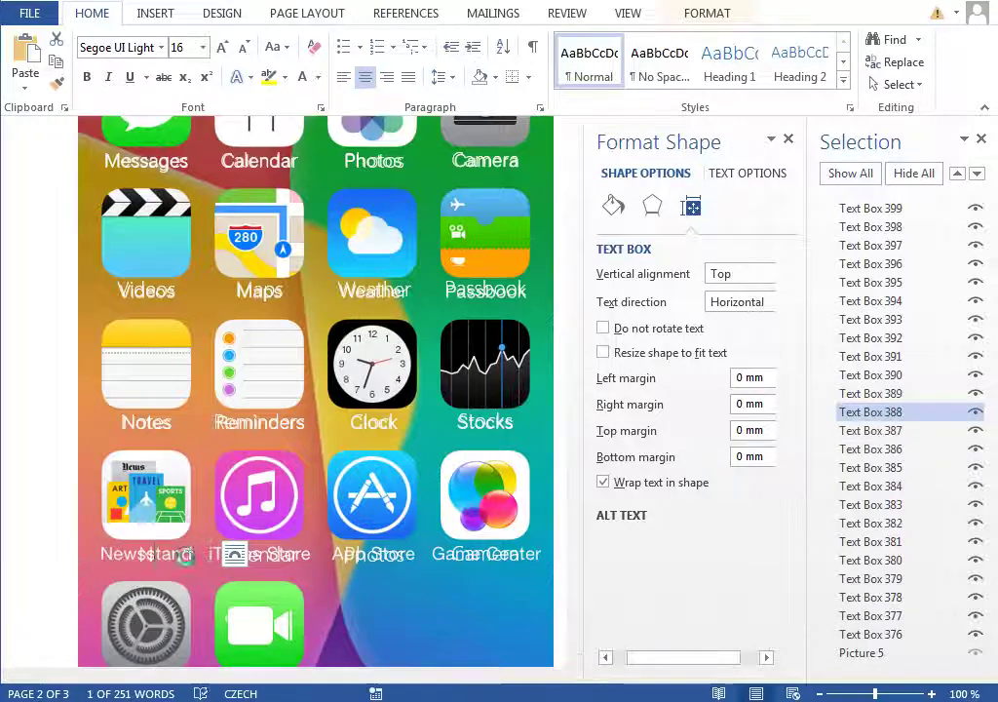
key("Escape")
left_click(234, 551)
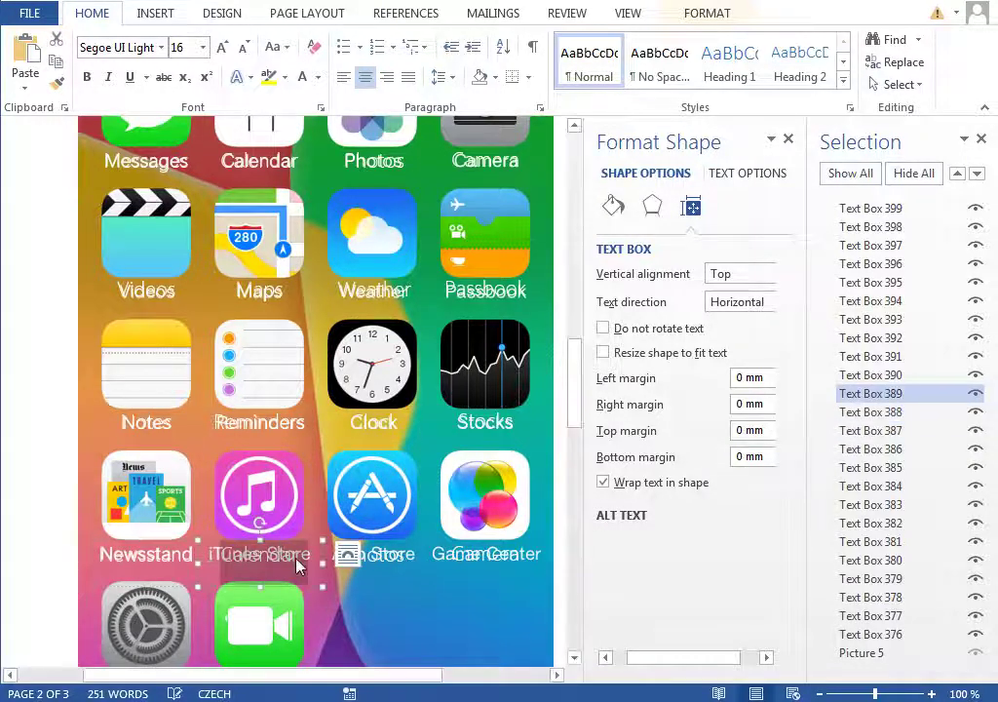
type("iTunes Store")
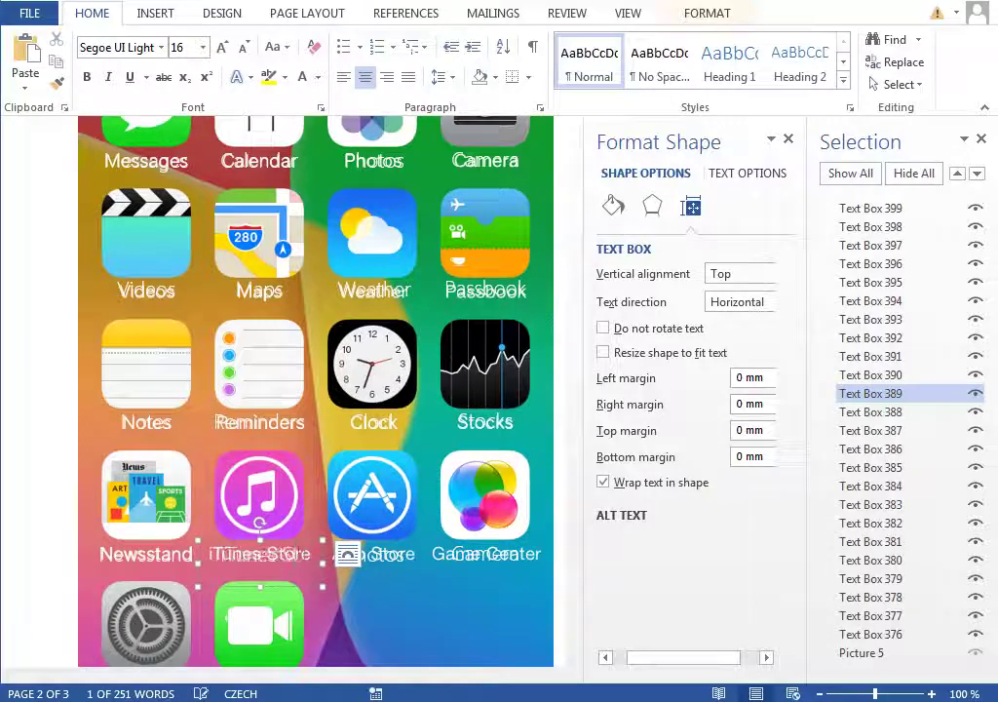
left_click(411, 553)
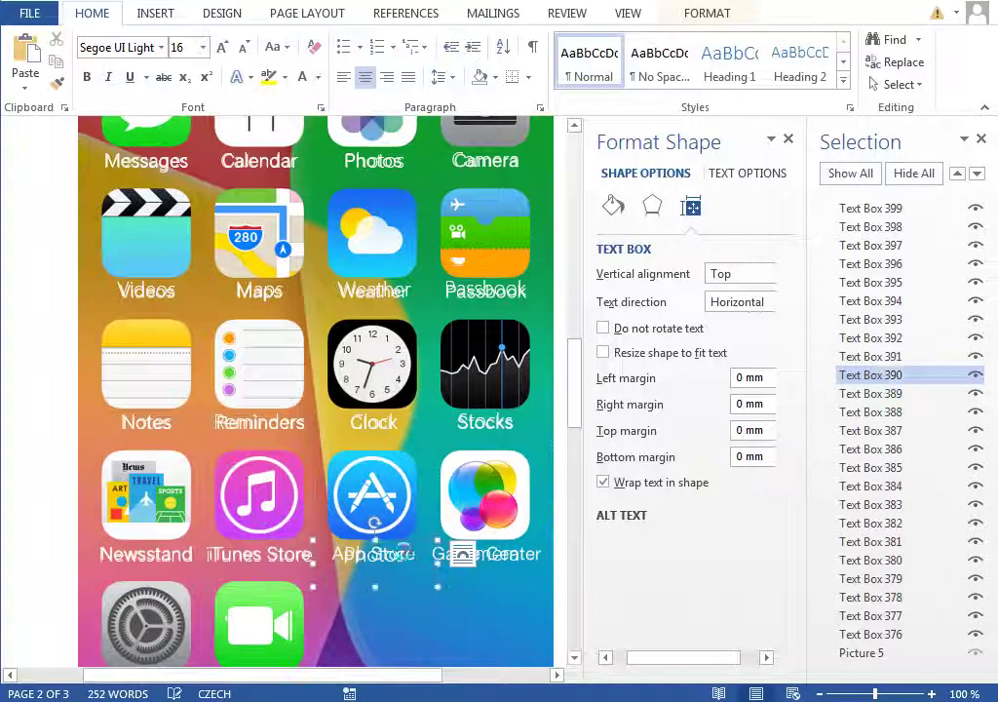
type("App Store")
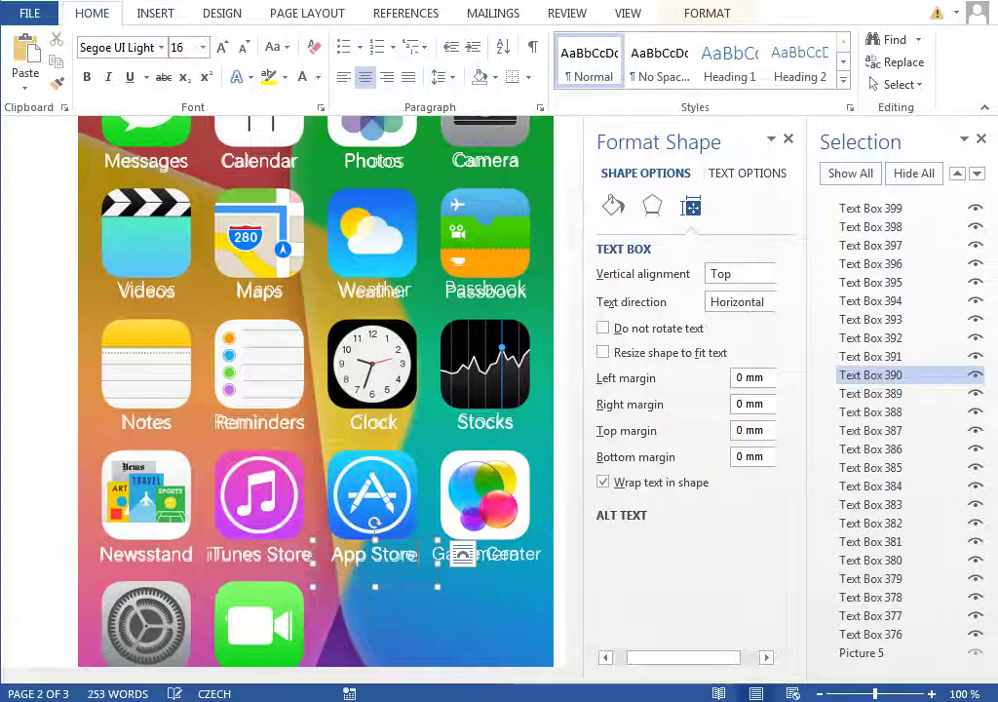
scroll(389, 310, "down", 2)
scroll(390, 310, "down", 2)
left_click(485, 400)
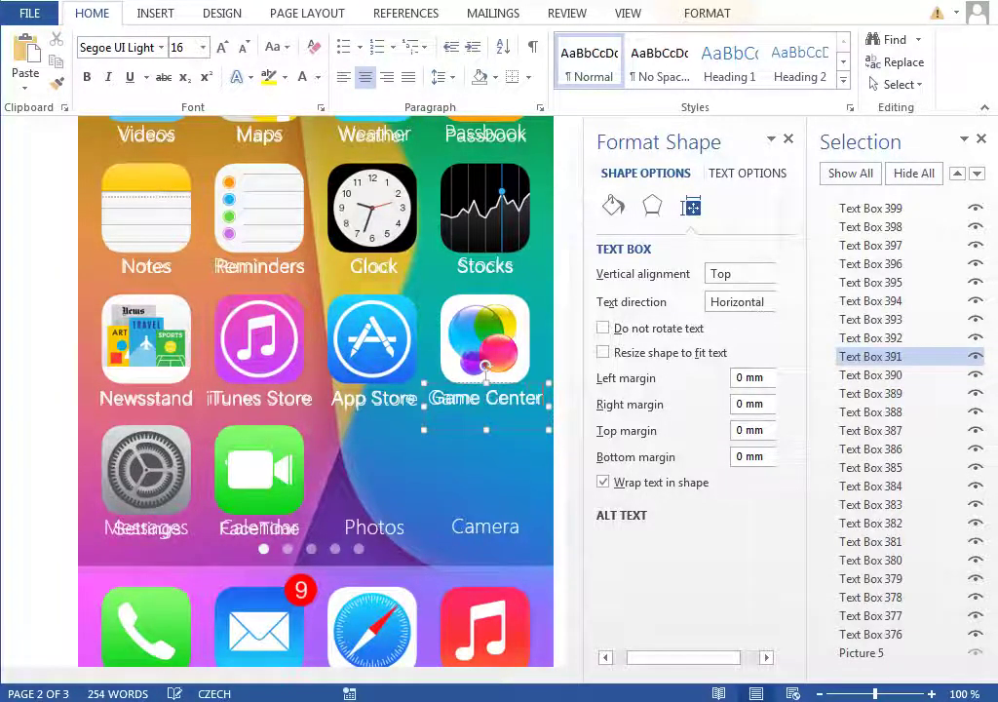
Rename the Settings label and delete the stray Photos and Camera label boxes.
left_click(141, 527)
type("Settings")
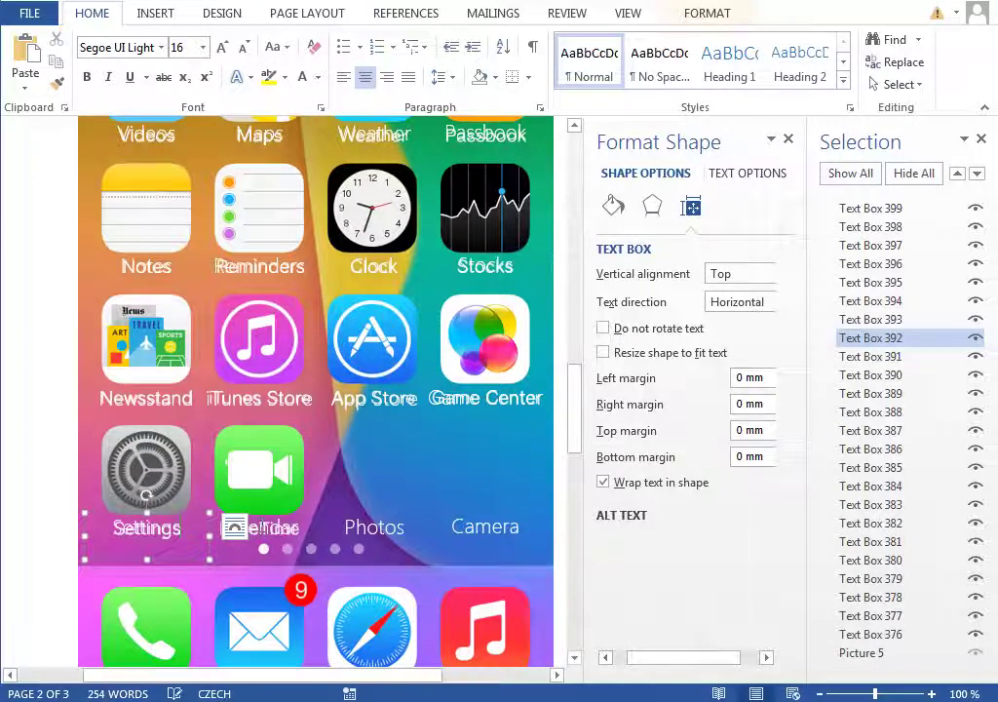
left_click(259, 527)
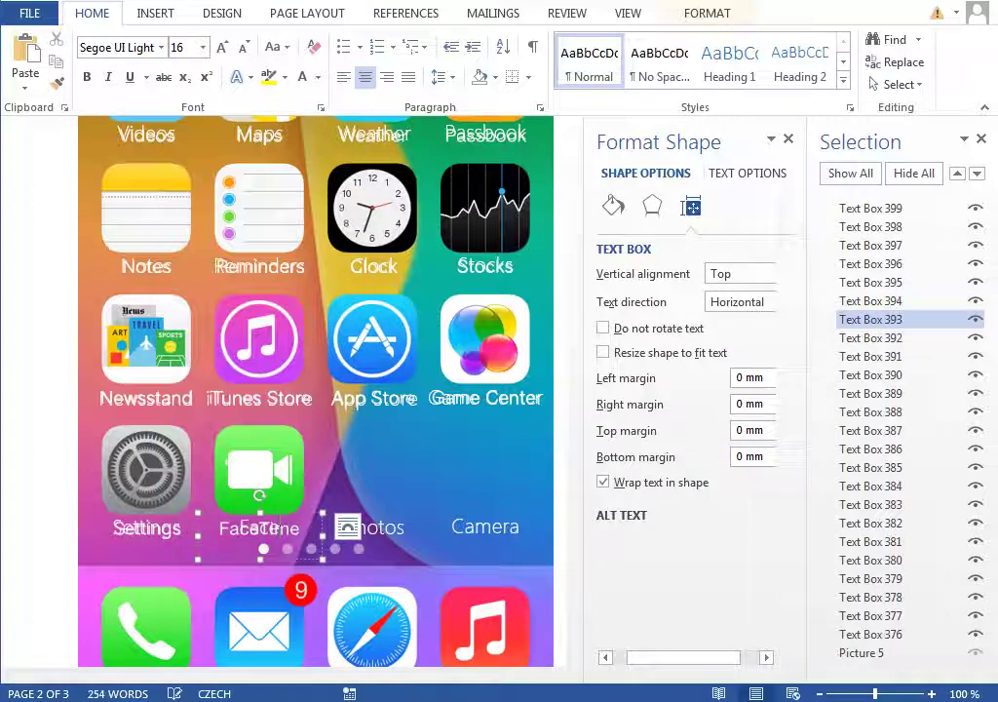
left_click(390, 534)
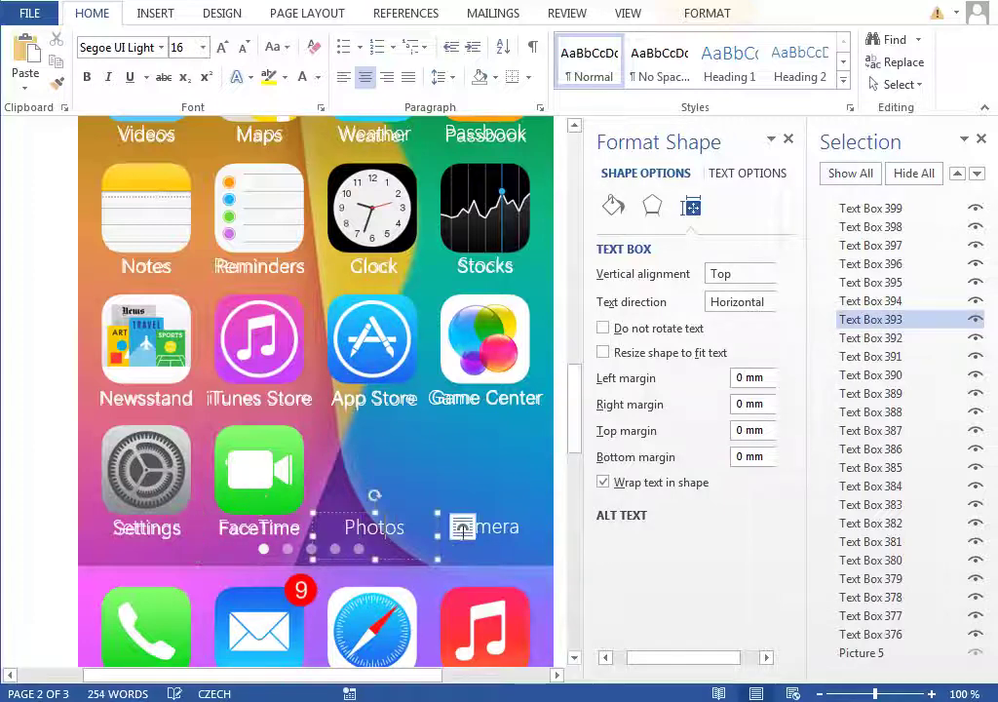
left_click(454, 526, "shift")
key("Delete")
scroll(443, 390, "down", 3)
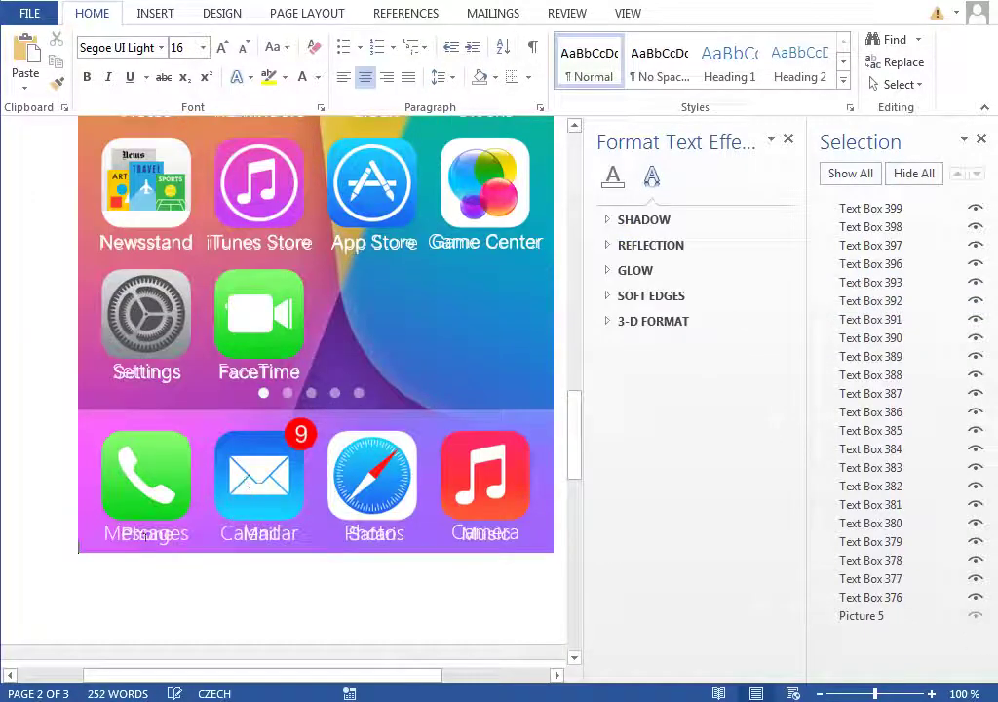
Delete the overlapping leftover words in the dock labels, leaving Phone, Mail, Safari and Music.
left_click(160, 542)
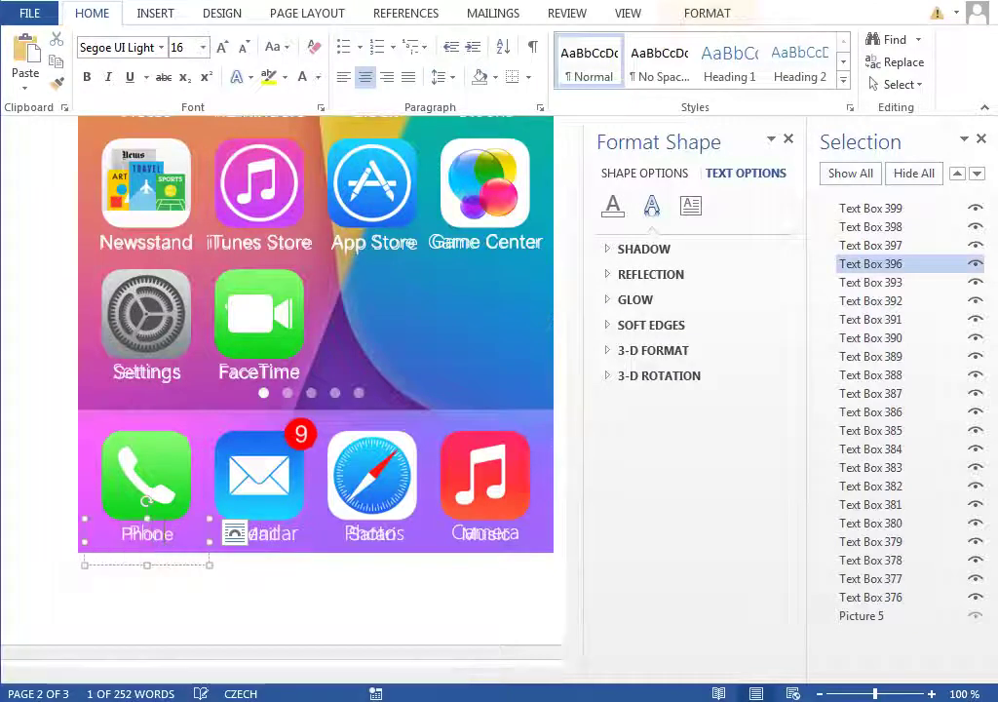
left_click(274, 533)
double_click(274, 533)
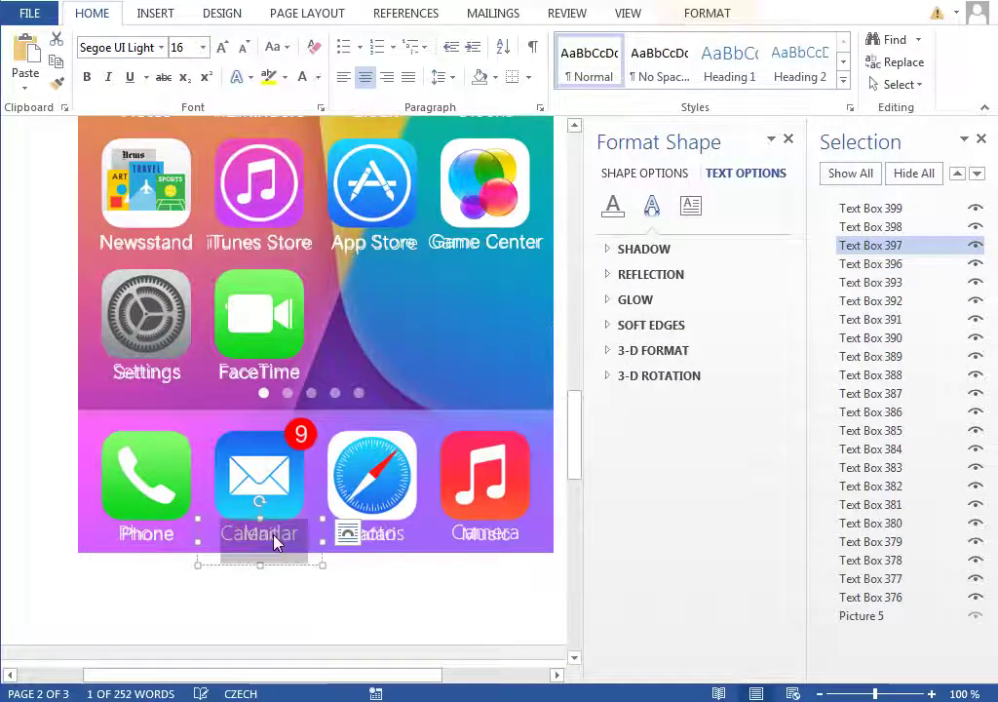
key("Delete")
left_click(375, 533)
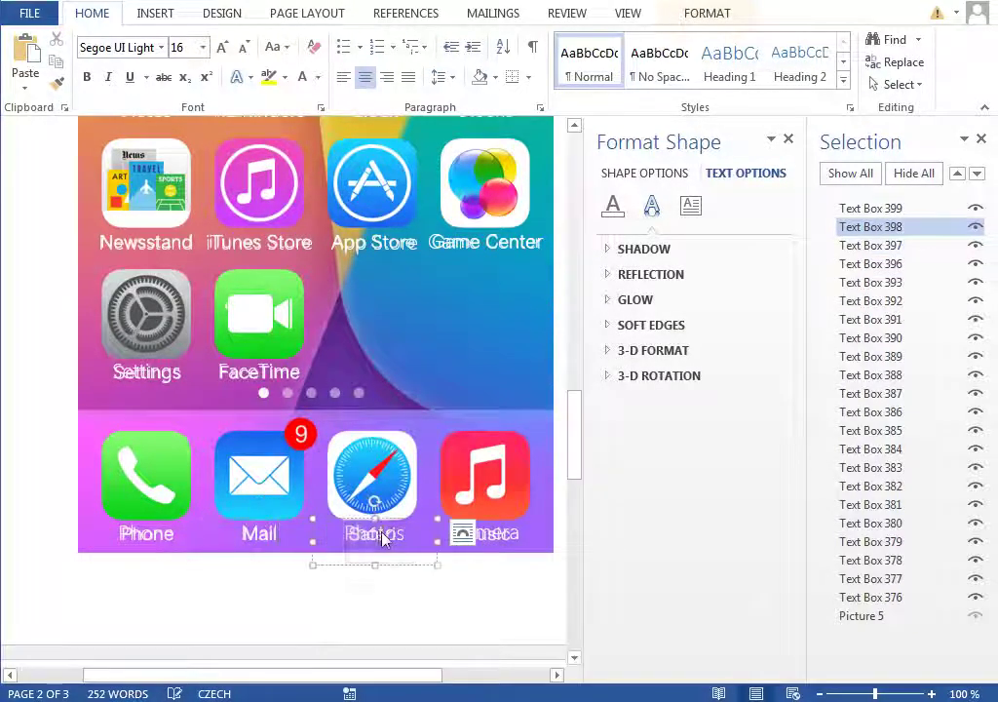
double_click(386, 533)
key("Delete")
key("Delete")
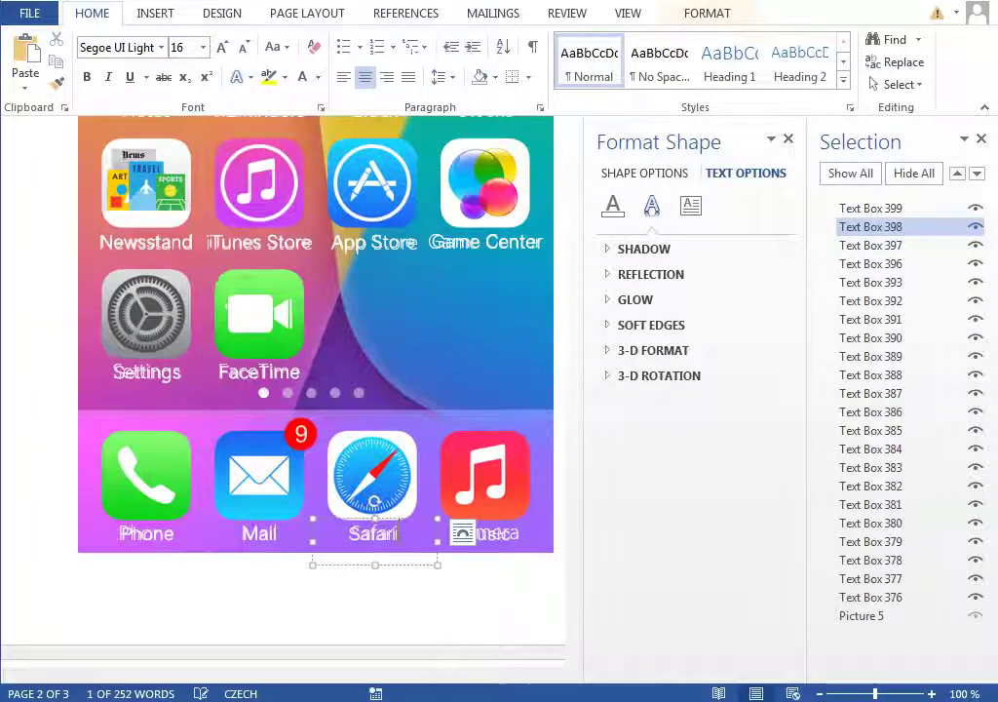
left_click(485, 534)
double_click(486, 533)
key("Delete")
type("Music")
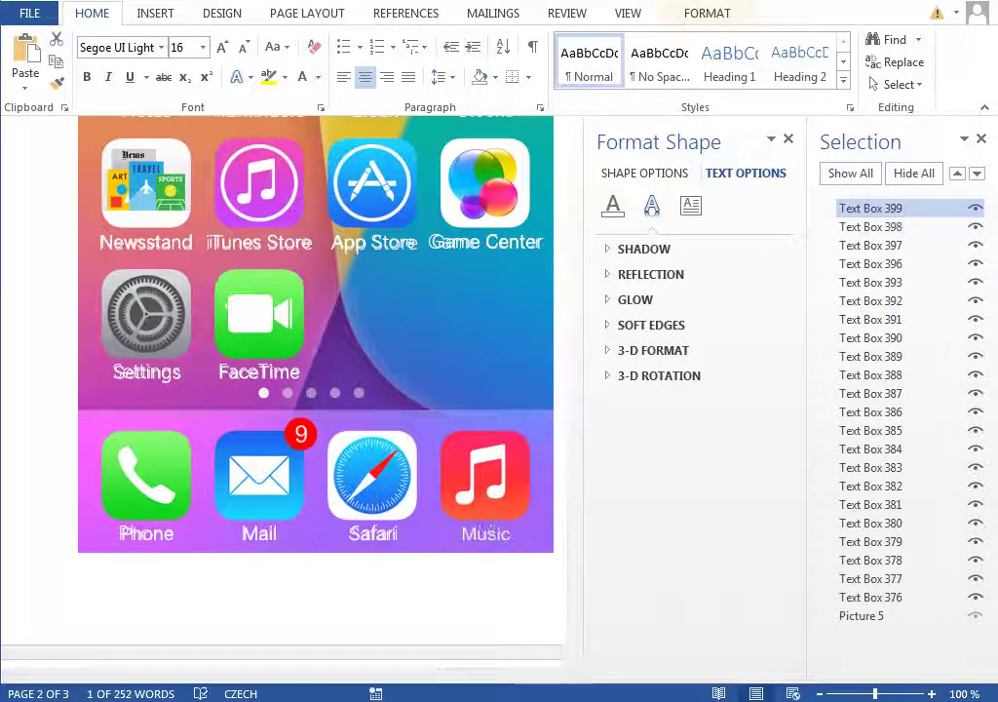
left_click(373, 534, "ctrl")
left_click(260, 533, "ctrl")
left_click(146, 533, "ctrl")
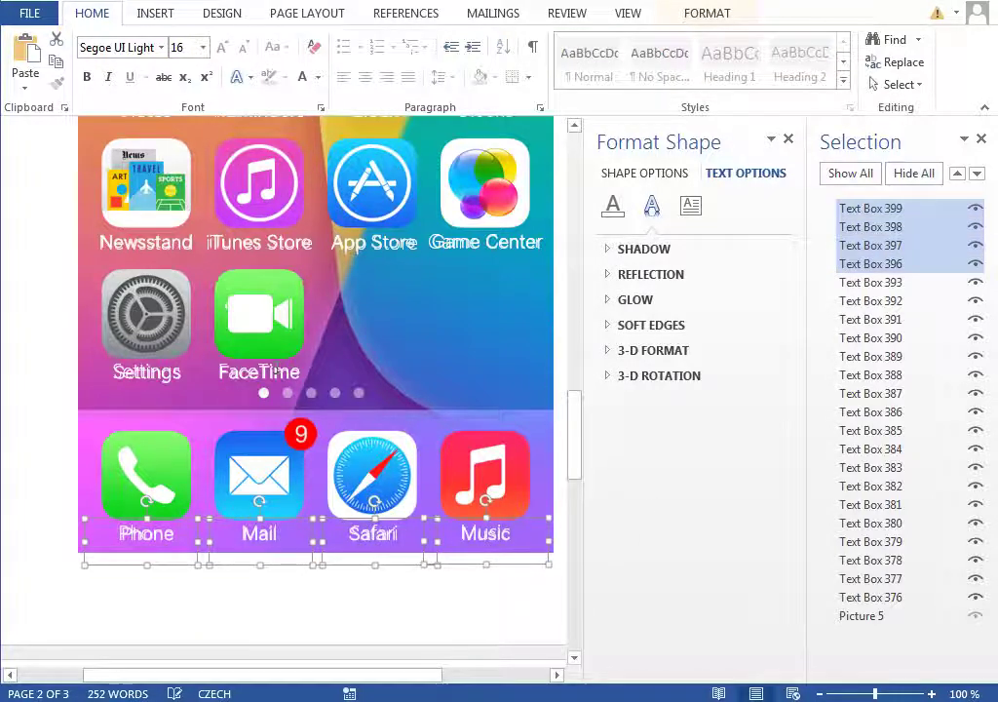
left_click(261, 385)
left_click(146, 373, "ctrl")
left_click_drag(234, 374, 238, 244)
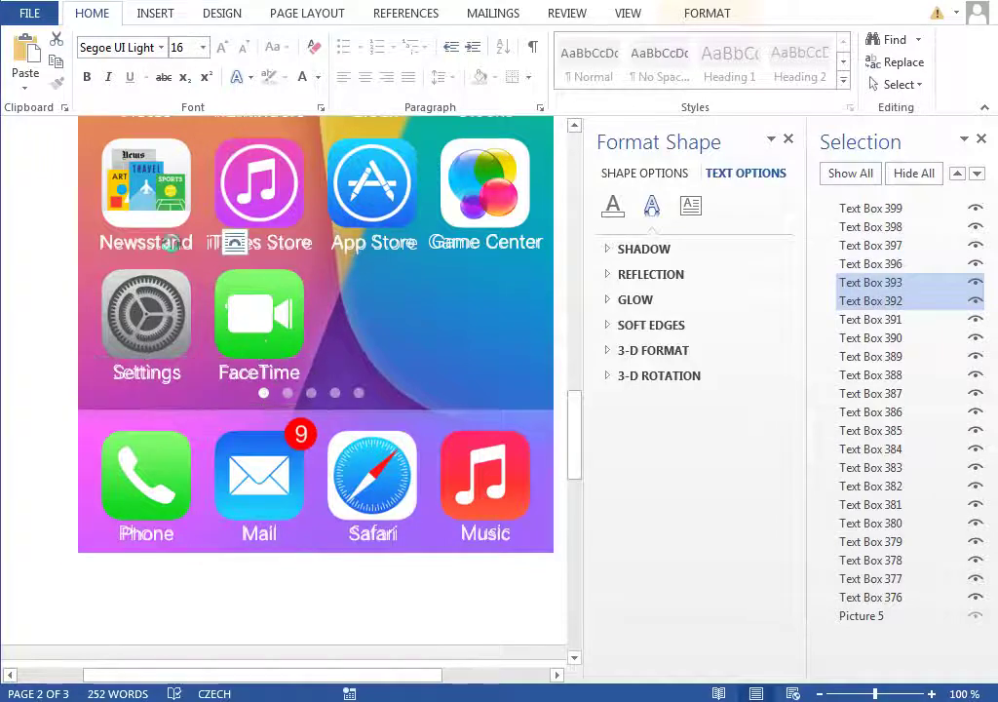
left_click(359, 243, "ctrl")
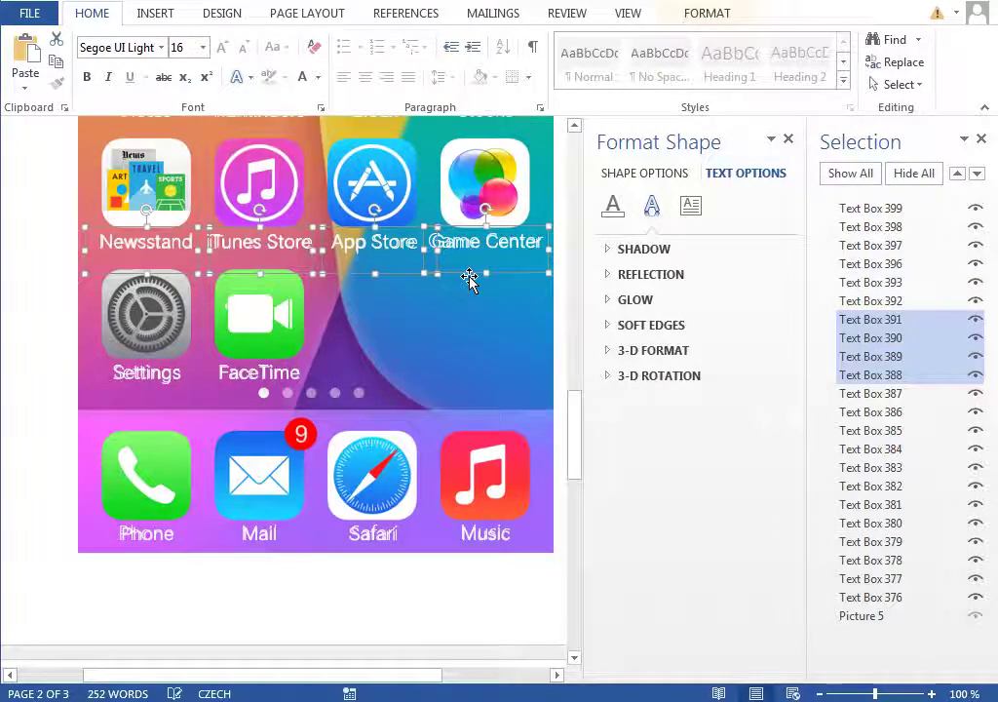
scroll(470, 276, "up", 3)
scroll(321, 268, "up", 2)
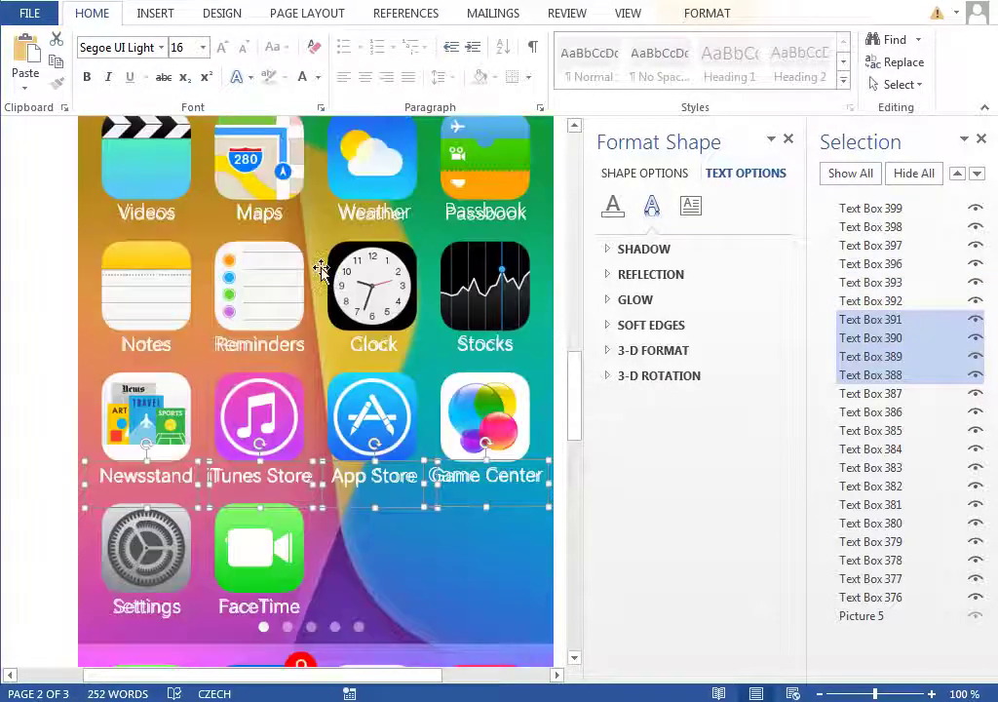
left_click_drag(548, 125, 82, 232)
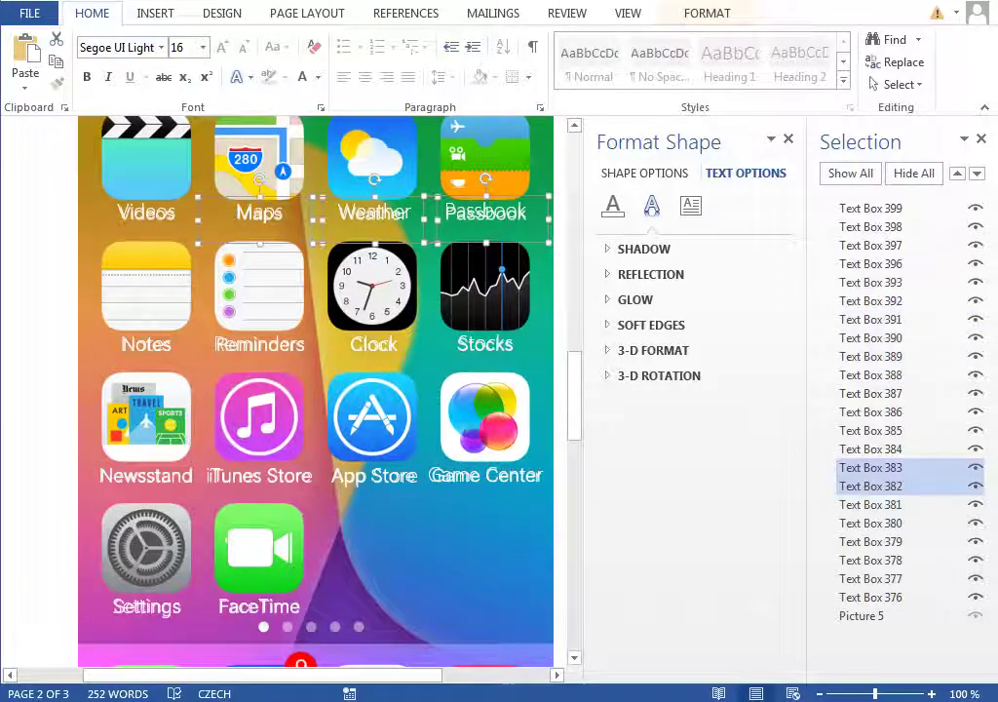
scroll(363, 312, "up", 3)
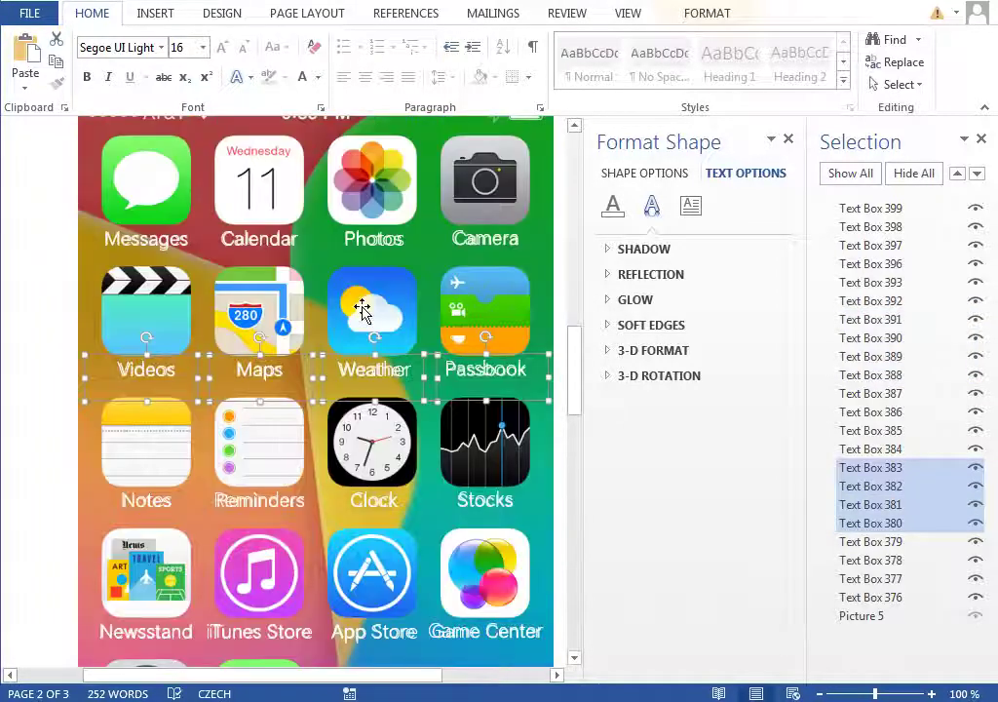
scroll(363, 312, "up", 2)
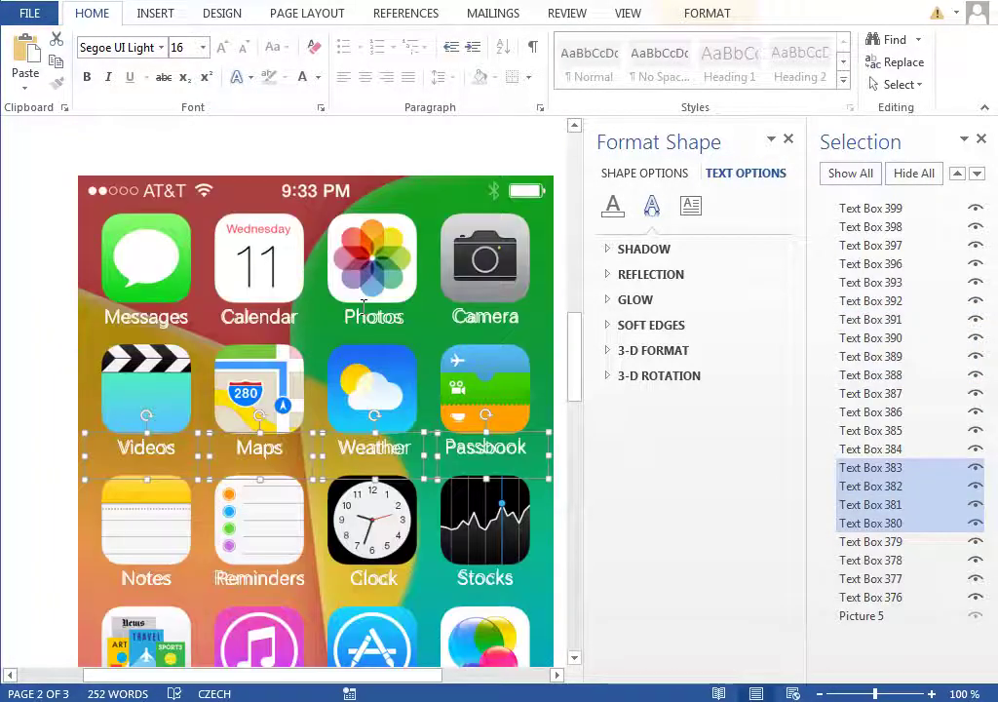
Select every label text box in the Selection pane and set the font size to 15 pt.
left_click(897, 597)
left_click(897, 578, "ctrl")
left_click(893, 522, "ctrl")
left_click(891, 504, "ctrl")
left_click(891, 468, "ctrl")
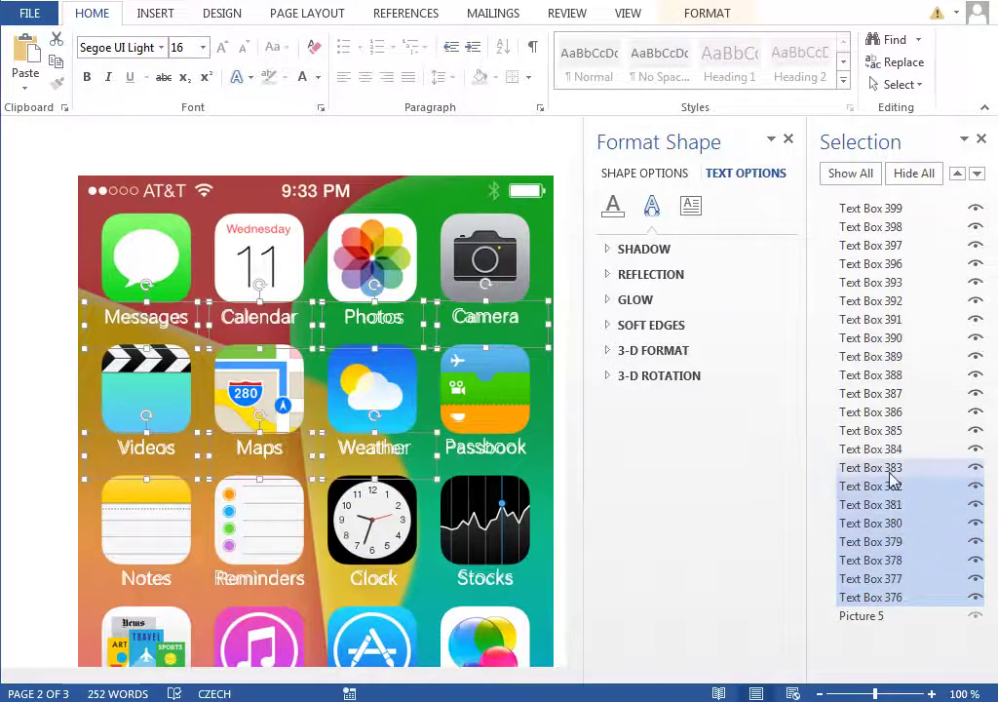
left_click(889, 450, "ctrl")
left_click(885, 432, "ctrl")
left_click(885, 393, "ctrl")
left_click(885, 374, "ctrl")
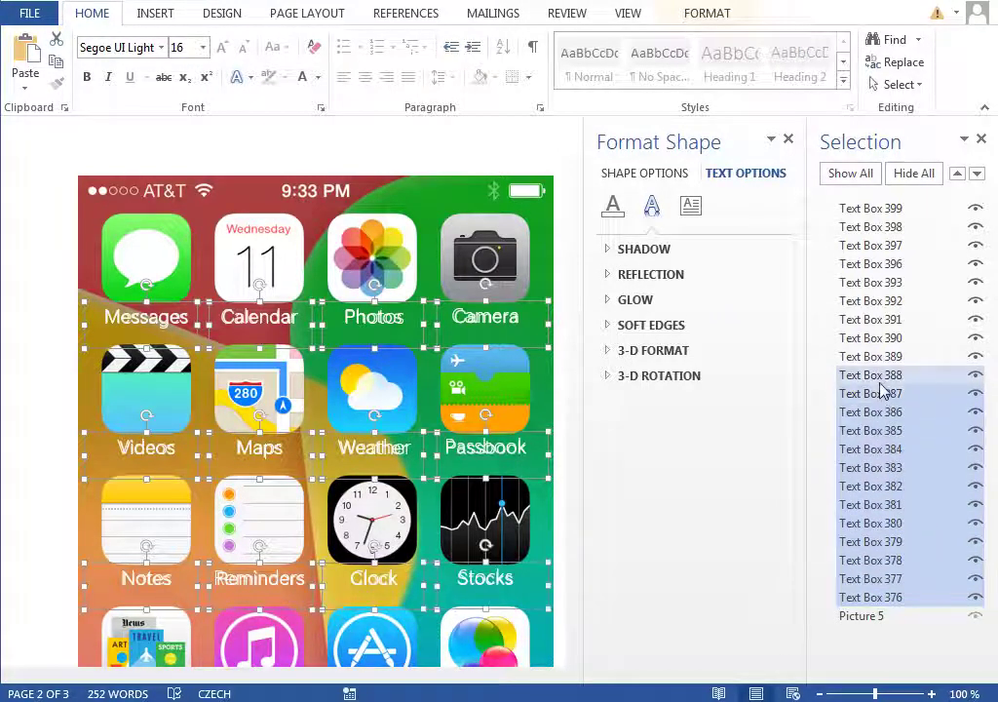
left_click(884, 337, "ctrl")
left_click(883, 320, "ctrl")
left_click(887, 282, "ctrl")
left_click(899, 245, "ctrl")
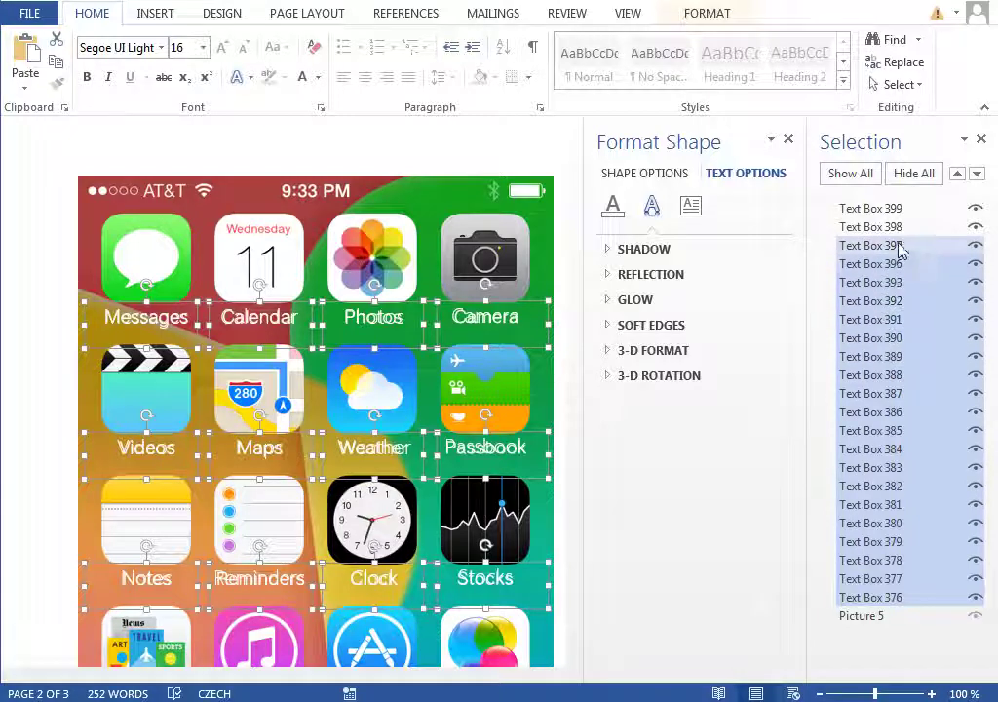
left_click(892, 208, "ctrl")
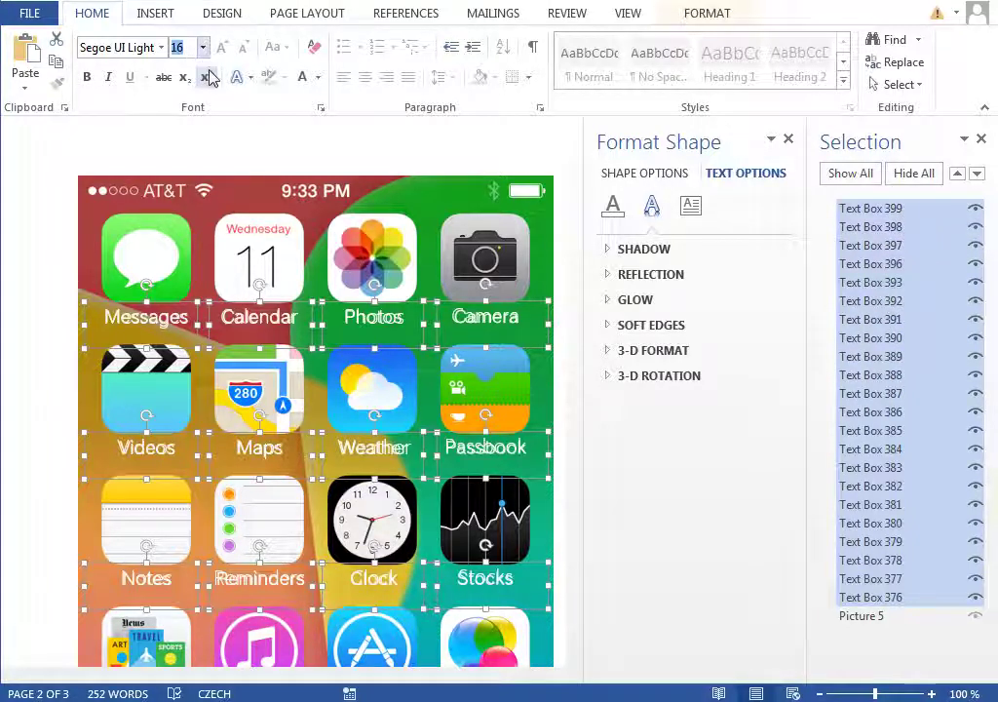
type("15")
key("Return")
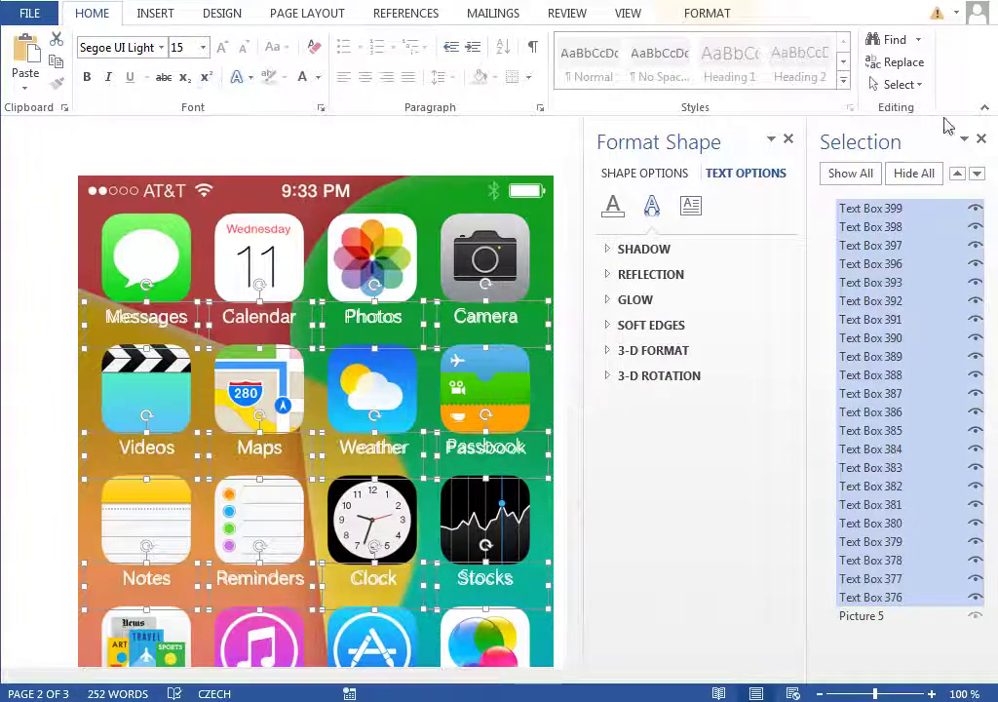
Group the selected labels and name the group 'labels'.
left_click(736, 18)
left_click(822, 61)
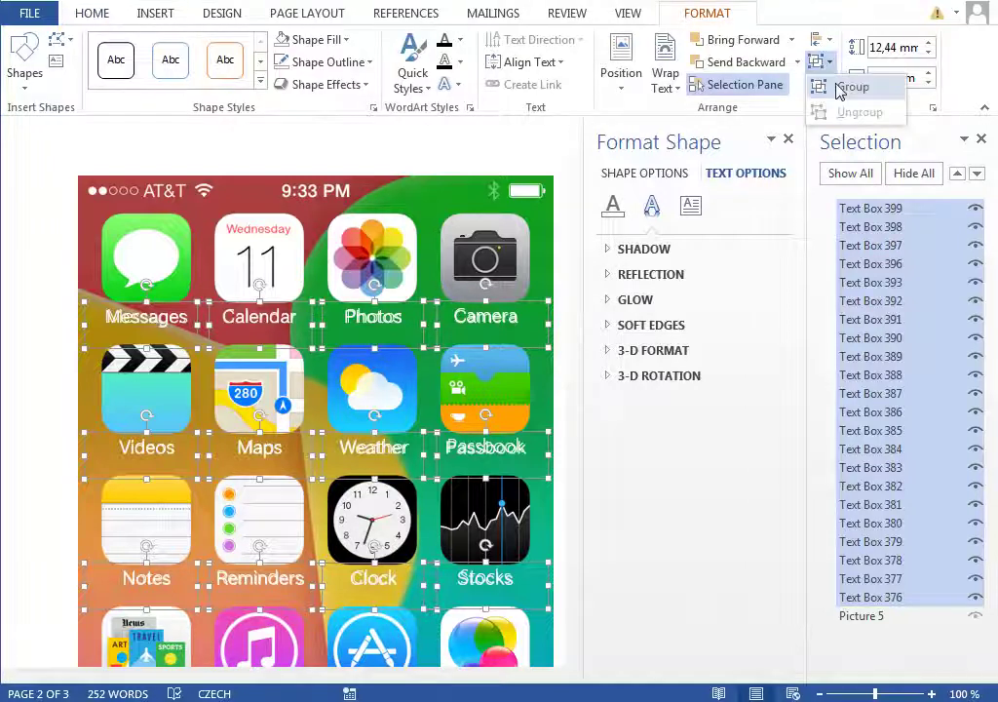
left_click(850, 84)
left_click(872, 213)
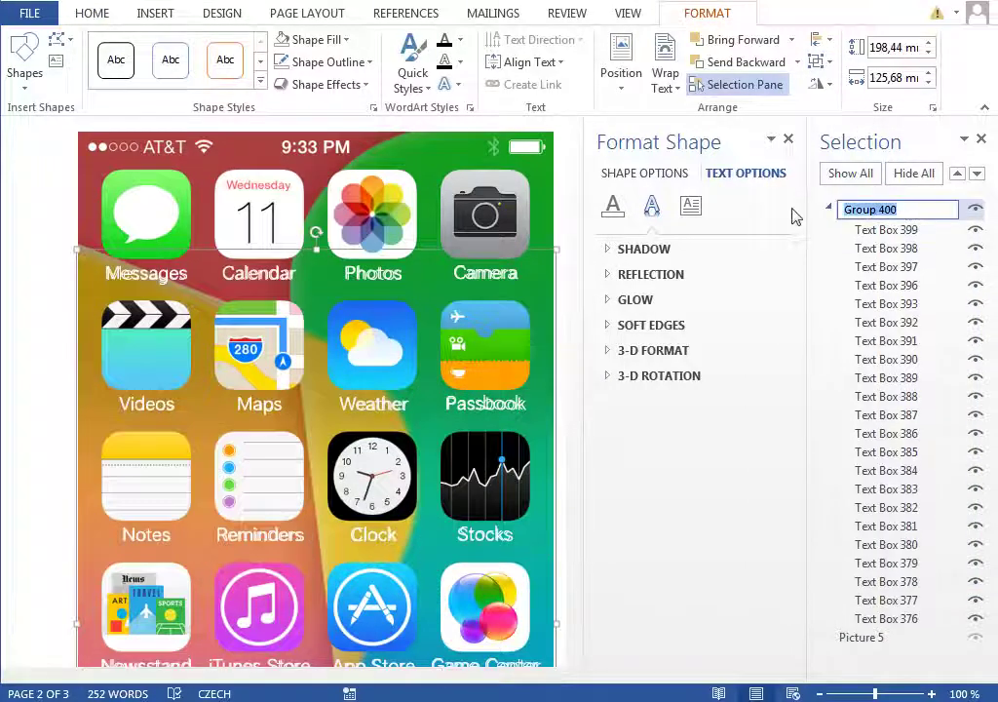
type("labels")
key("Return")
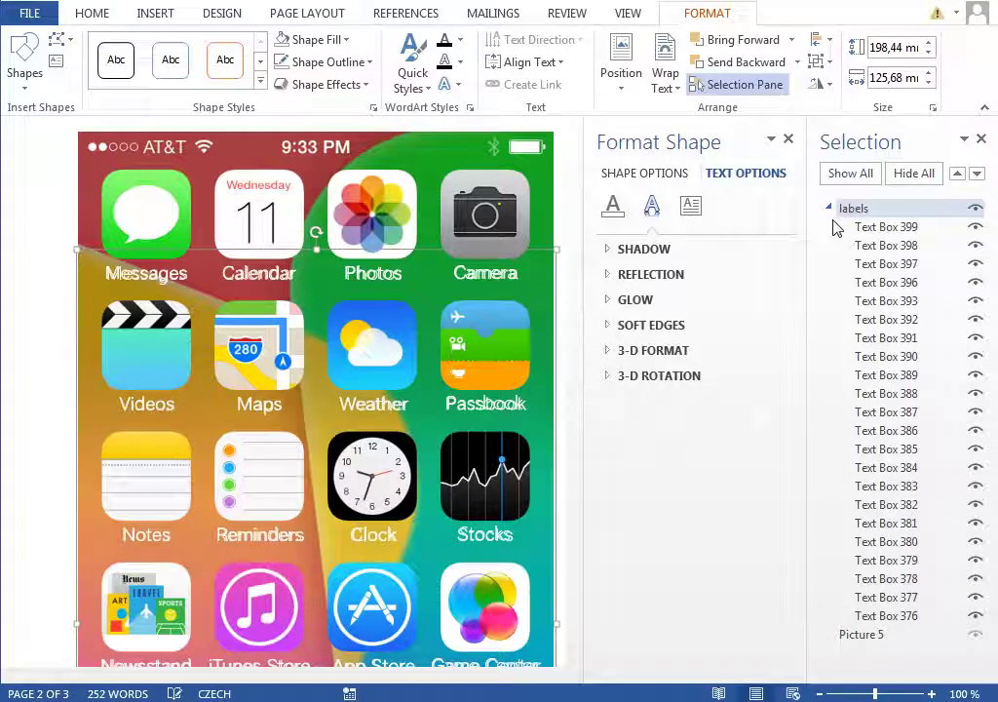
left_click(830, 208)
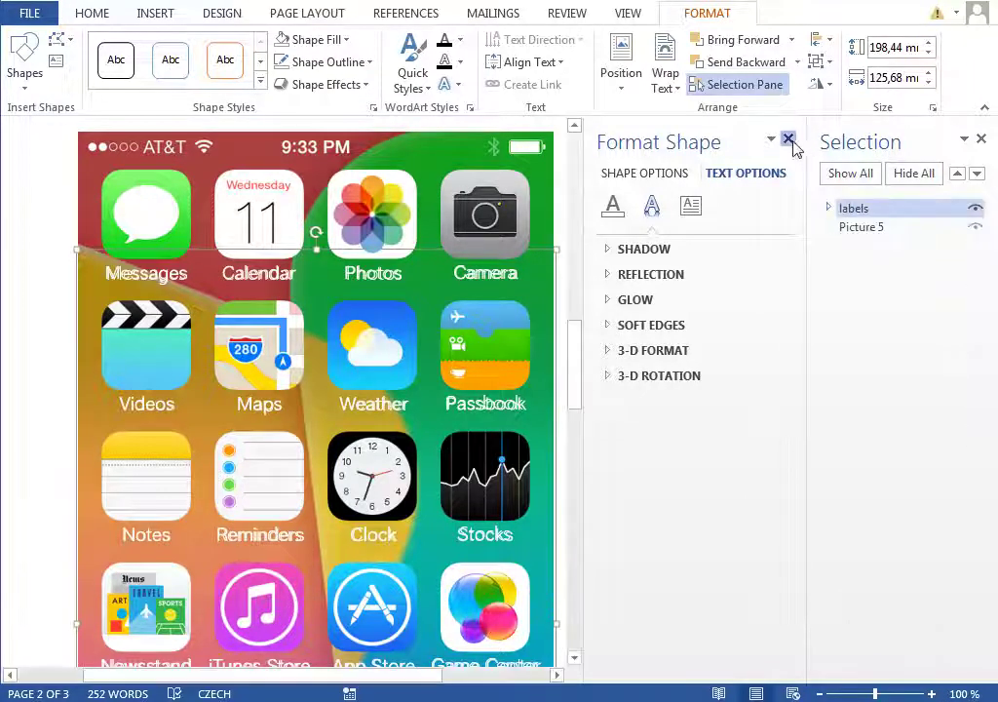
Move the labels group onto the page-one phone mockup and zoom back to about 98%.
left_click(788, 139)
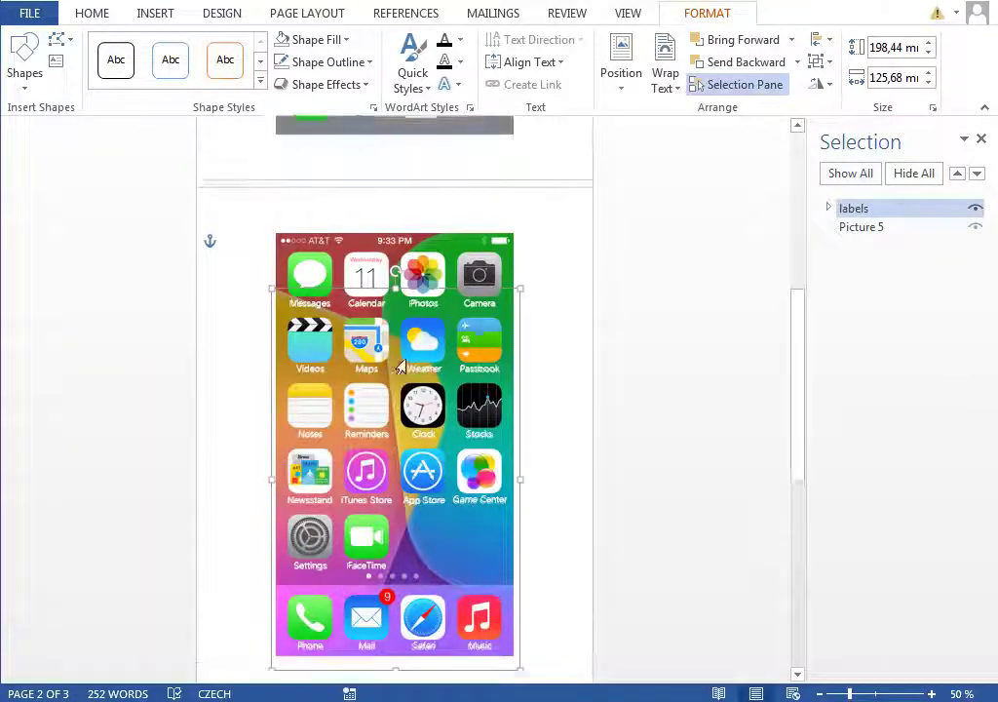
scroll(413, 395, "up", 3)
scroll(449, 446, "up", 2)
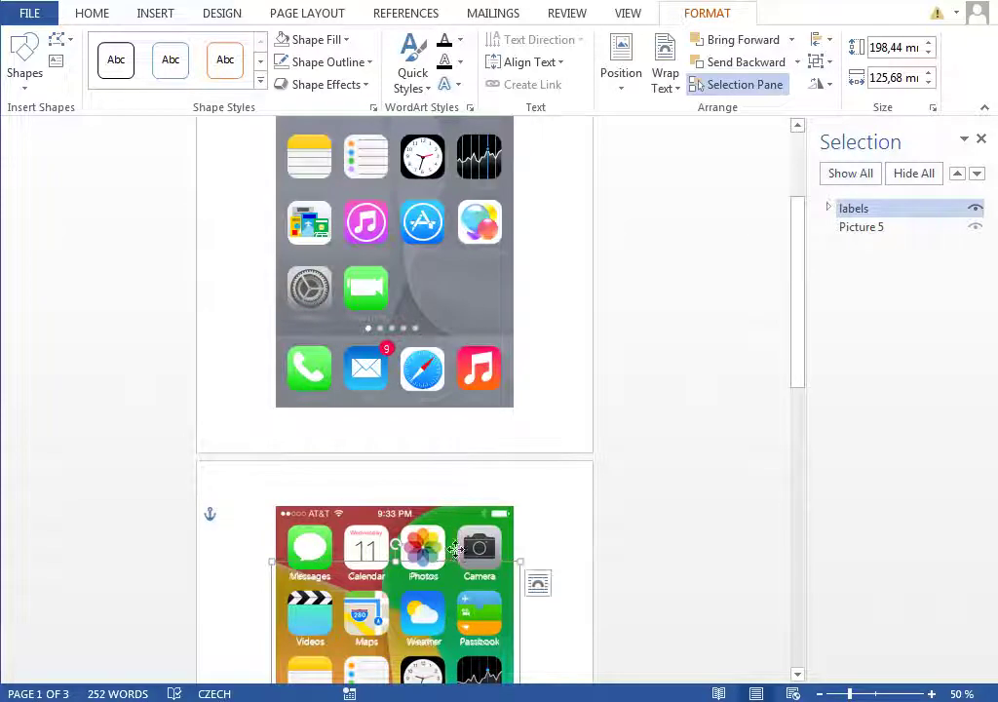
mouse_move(456, 549)
left_mouse_down()
mouse_move(469, 304)
mouse_move(458, 329)
mouse_move(457, 196)
left_mouse_up()
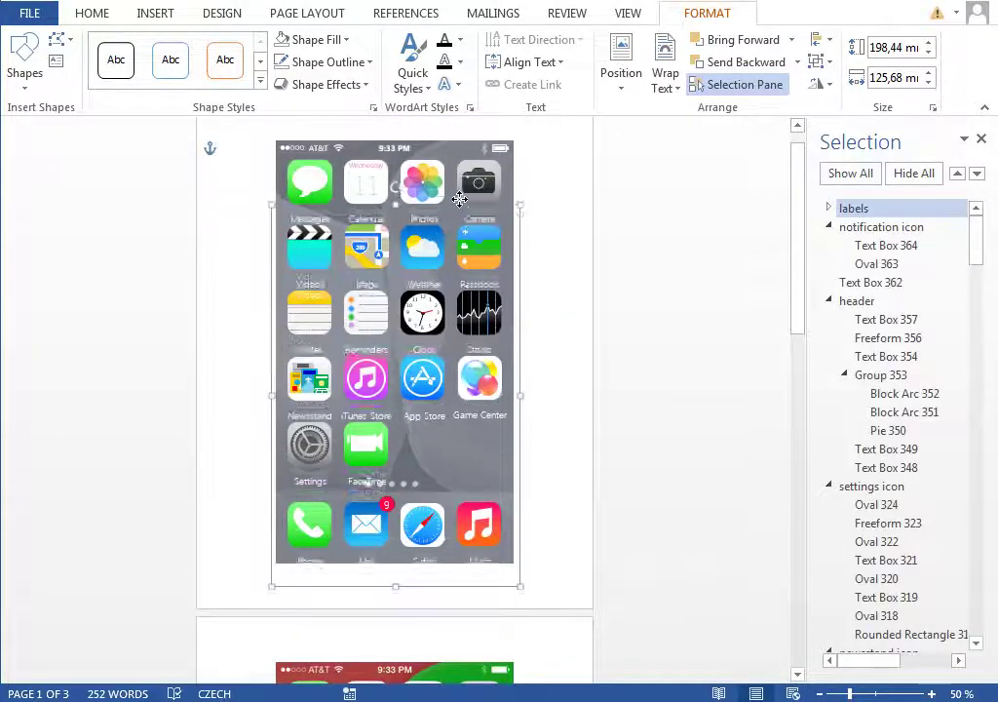
left_click(877, 693)
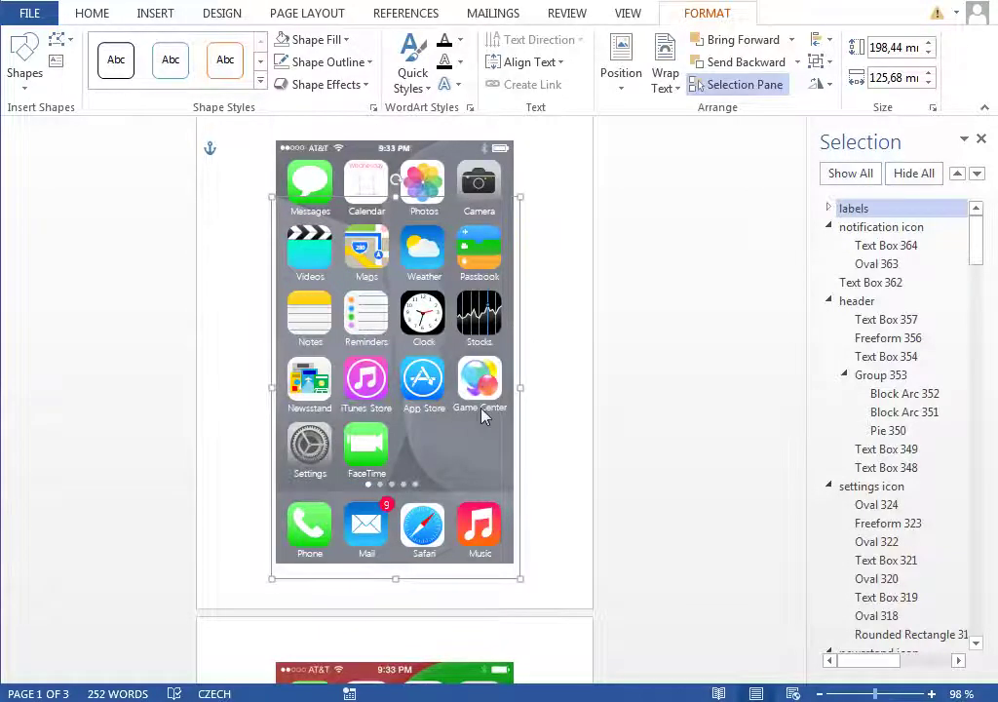